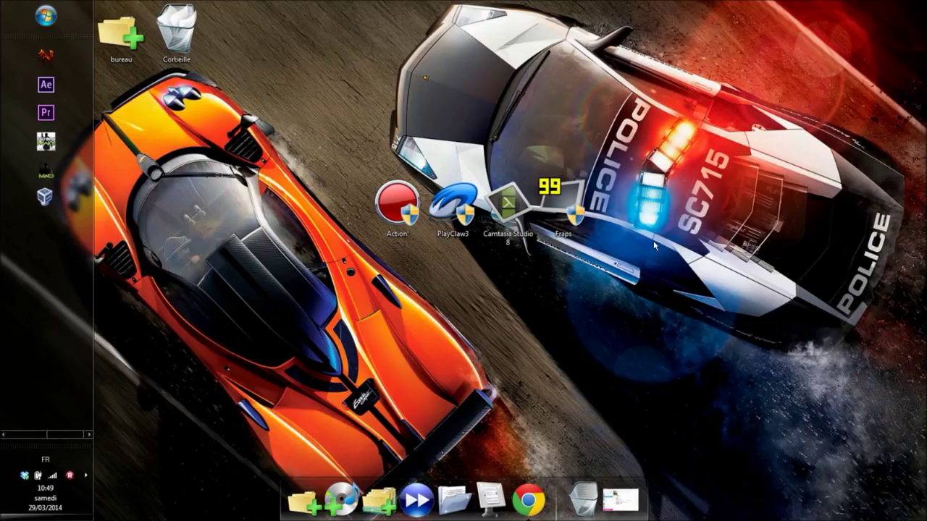
pyautogui.moveTo(653, 244); pyautogui.dragTo(371, 180)
pyautogui.click(619, 149)
pyautogui.moveTo(619, 148); pyautogui.dragTo(339, 271)
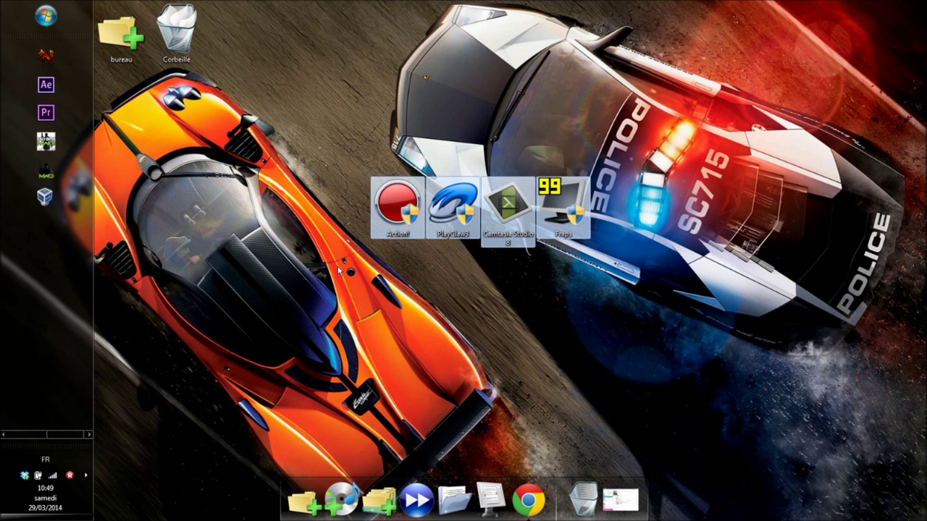
pyautogui.click(652, 166)
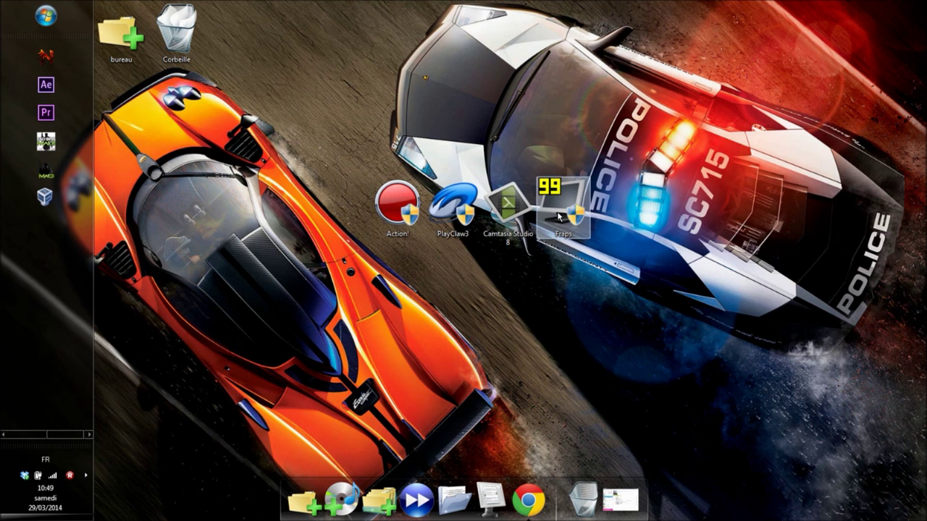
# - Select the Action!, PlayClaw3, Camtasia Studio 8 and Fraps shortcuts and move them up one row on the desktop
pyautogui.moveTo(605, 177); pyautogui.dragTo(373, 243)
pyautogui.moveTo(507, 209); pyautogui.dragTo(507, 121)
pyautogui.click(407, 275)
pyautogui.moveTo(382, 163); pyautogui.dragTo(650, 208)
pyautogui.click(649, 207)
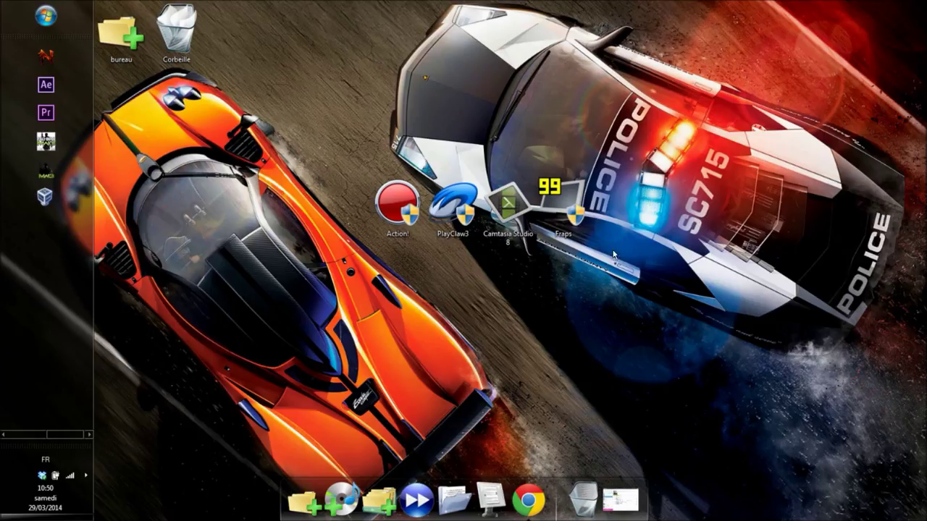
pyautogui.moveTo(613, 249); pyautogui.dragTo(399, 114)
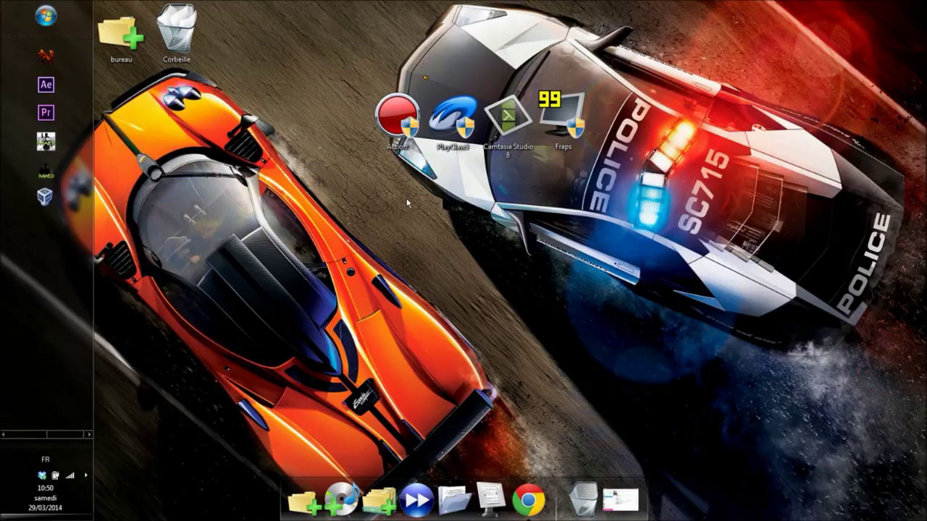
pyautogui.moveTo(400, 120)
pyautogui.mouseDown()
pyautogui.moveTo(394, 171)
pyautogui.moveTo(416, 221)
pyautogui.moveTo(413, 208)
pyautogui.moveTo(411, 289)
pyautogui.moveTo(401, 110)
pyautogui.mouseUp()
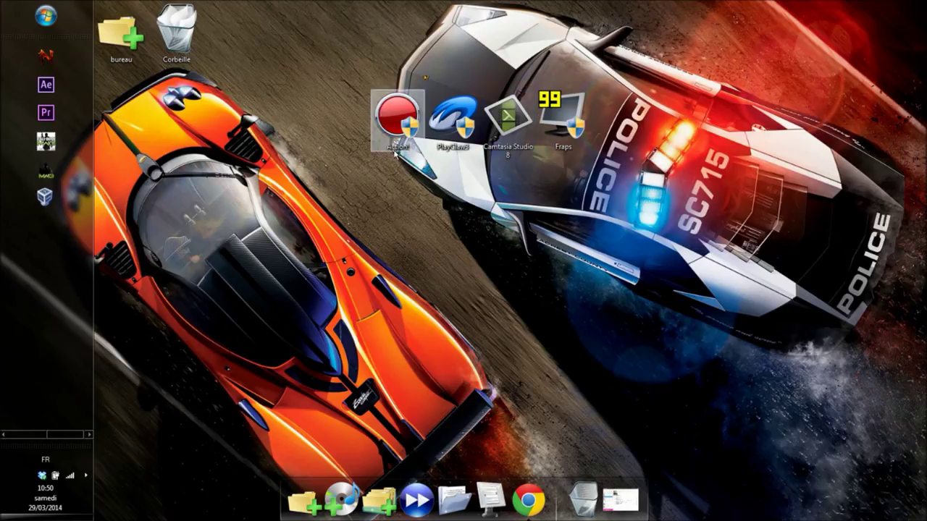
# - Move the Action! shortcut below the other recorder shortcuts and bring up the running Action! window near the middle of the desktop
pyautogui.moveTo(412, 137); pyautogui.dragTo(409, 217)
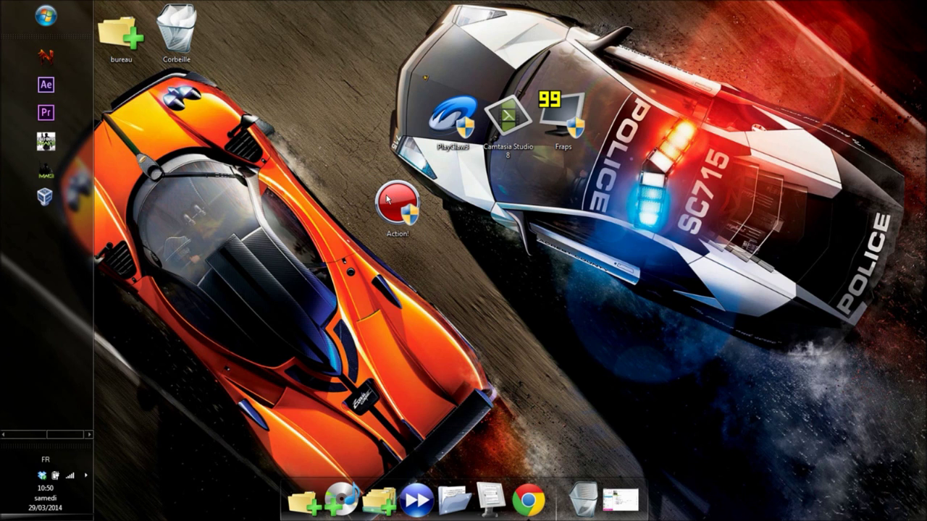
pyautogui.click(86, 476)
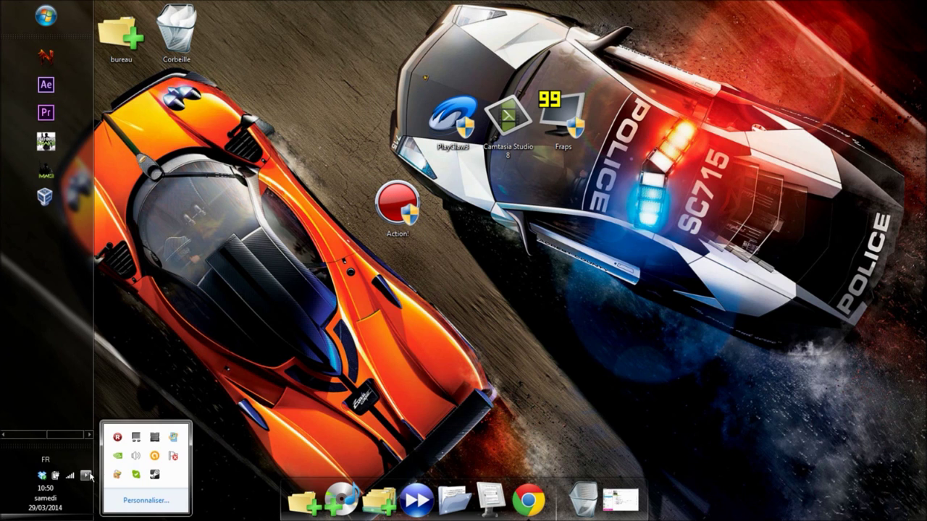
pyautogui.click(155, 455)
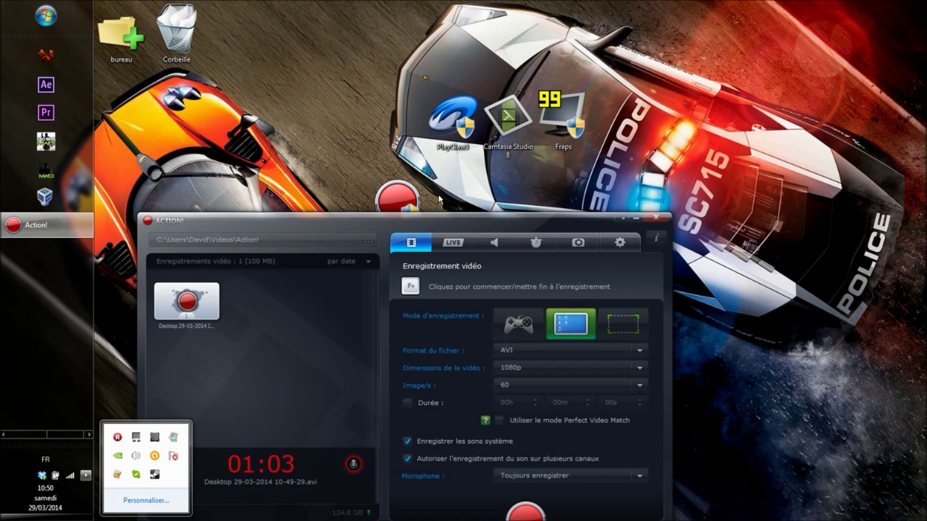
pyautogui.moveTo(422, 215); pyautogui.dragTo(529, 83)
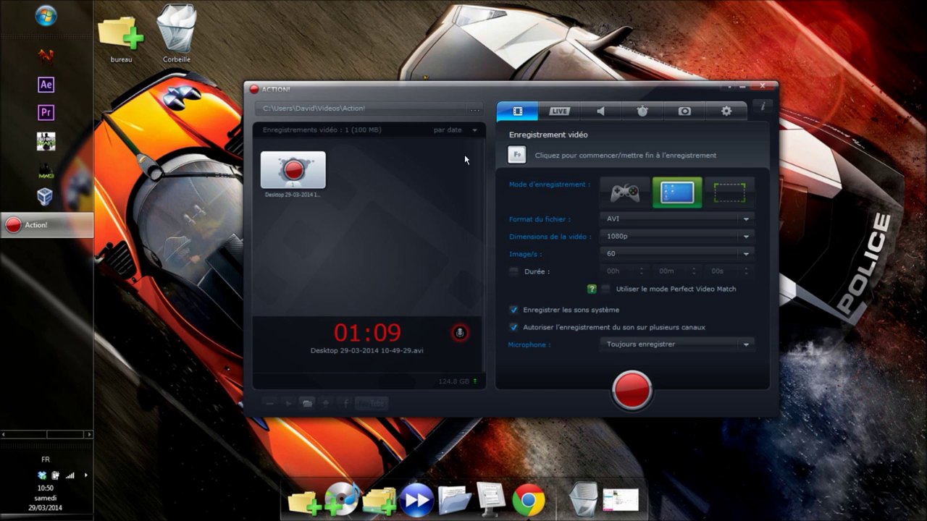
pyautogui.moveTo(493, 90); pyautogui.dragTo(563, 103)
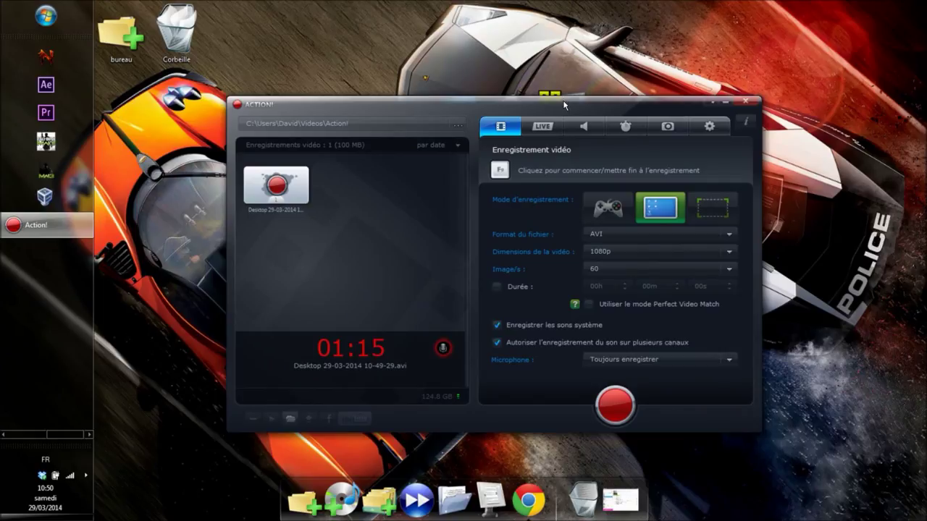
# - Review the file format and frame rate choices for video recording, plus the live streaming and audio recording options
pyautogui.click(663, 232)
pyautogui.click(662, 232)
pyautogui.click(658, 271)
pyautogui.click(657, 274)
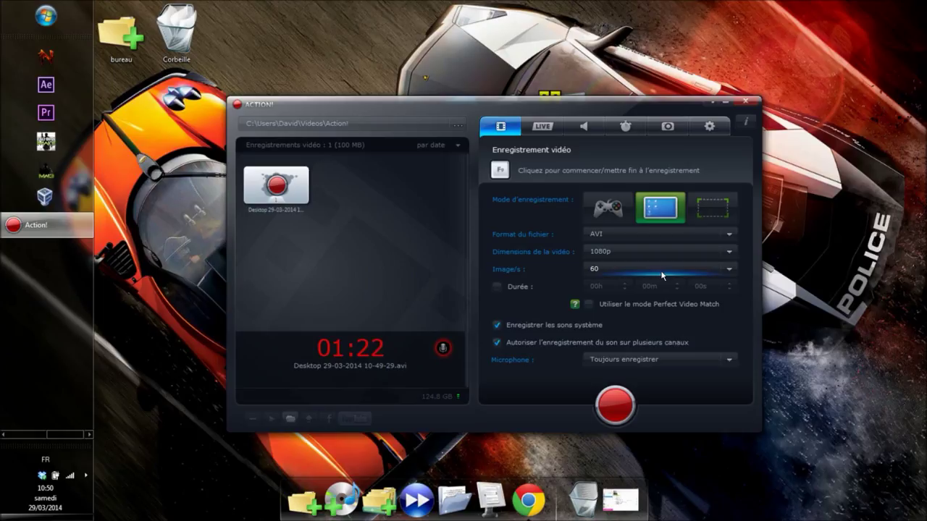
pyautogui.click(533, 124)
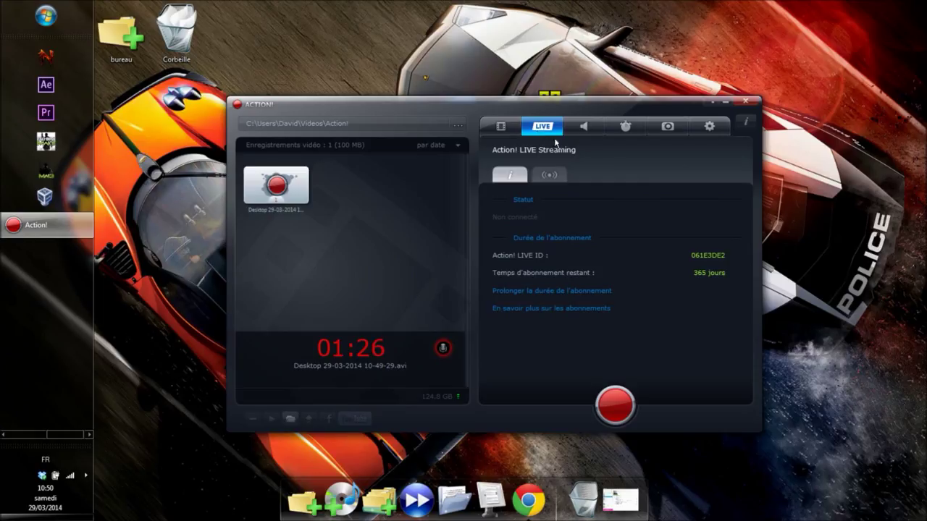
pyautogui.click(585, 128)
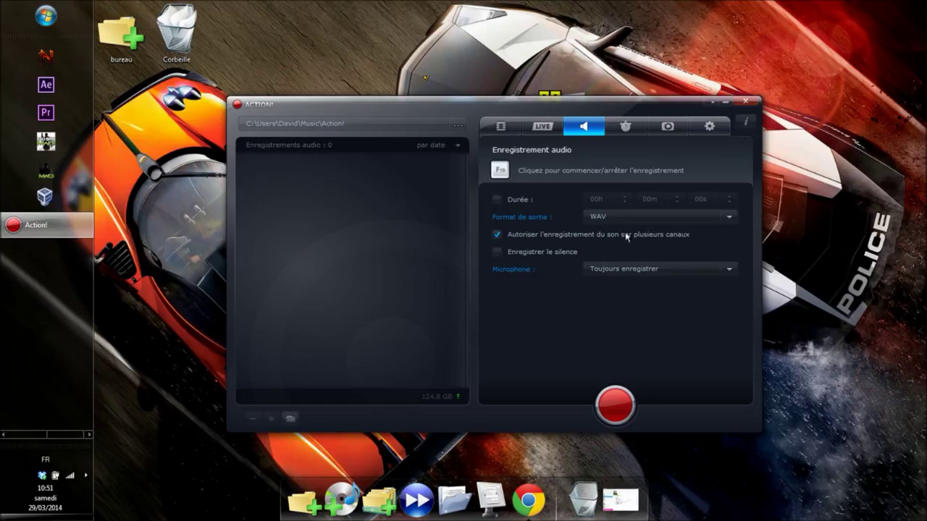
# - Set the system sounds share to 61 in Action!'s audio volume balance, then raise the microphone share
pyautogui.click(709, 126)
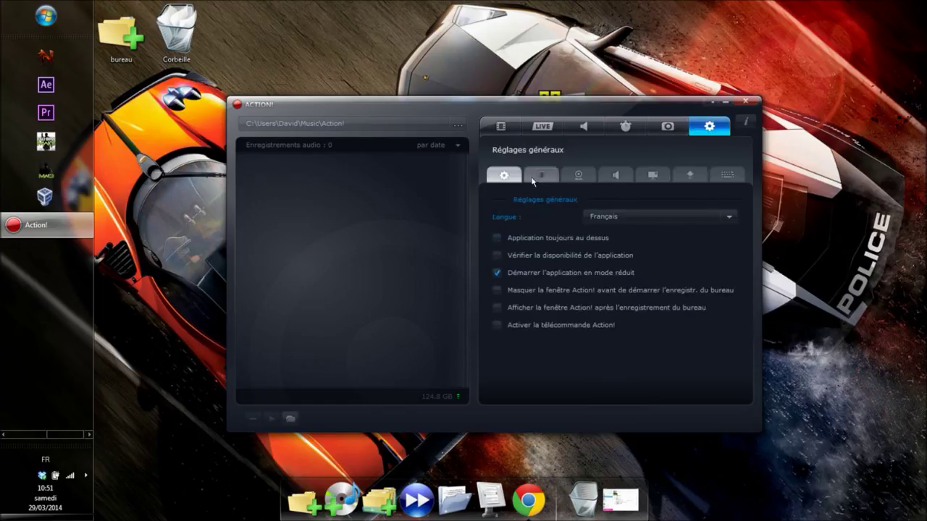
pyautogui.click(615, 175)
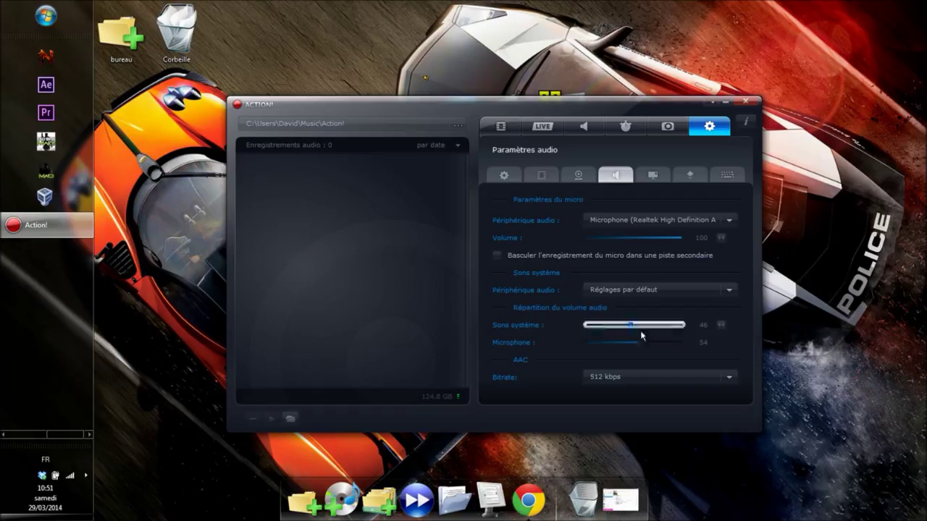
pyautogui.moveTo(626, 326); pyautogui.dragTo(646, 327)
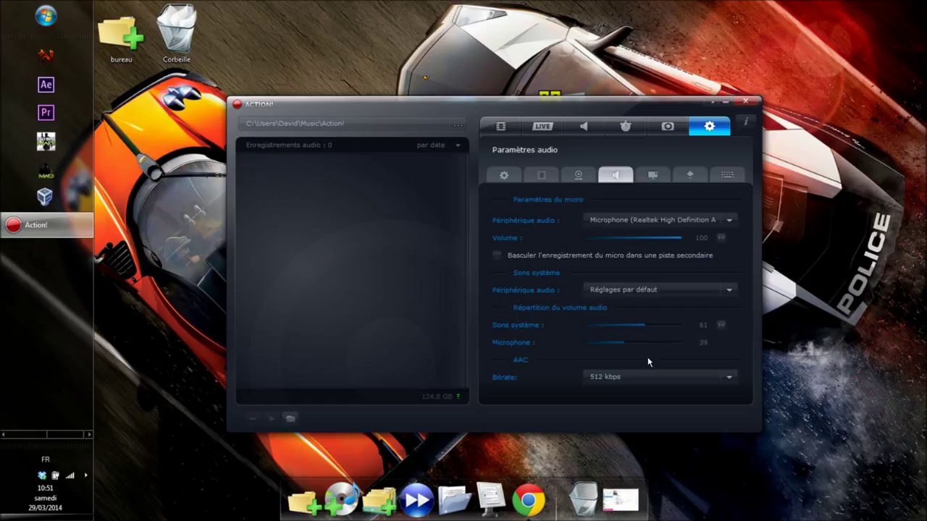
pyautogui.moveTo(624, 342); pyautogui.dragTo(641, 345)
# - Review Action!'s keyboard shortcut, on-screen display (ATH) and video recording settings
pyautogui.click(724, 176)
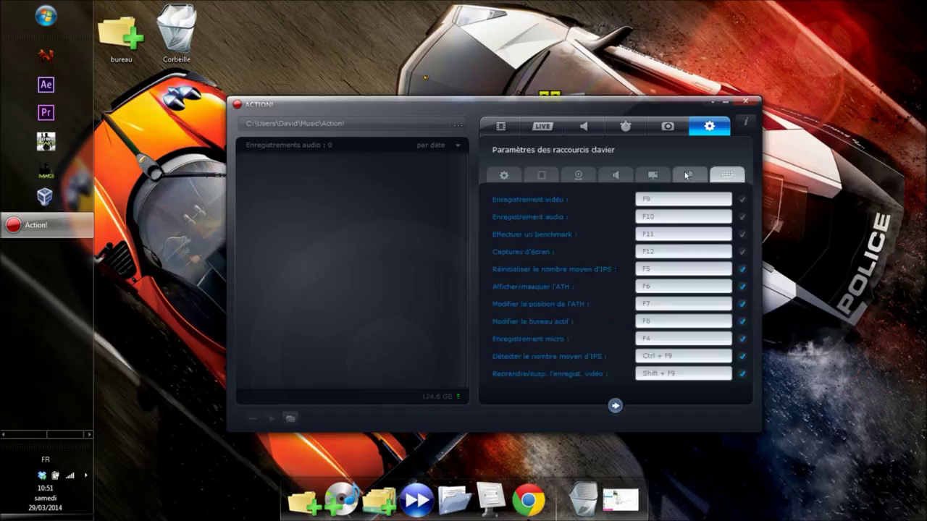
pyautogui.click(688, 175)
pyautogui.click(650, 176)
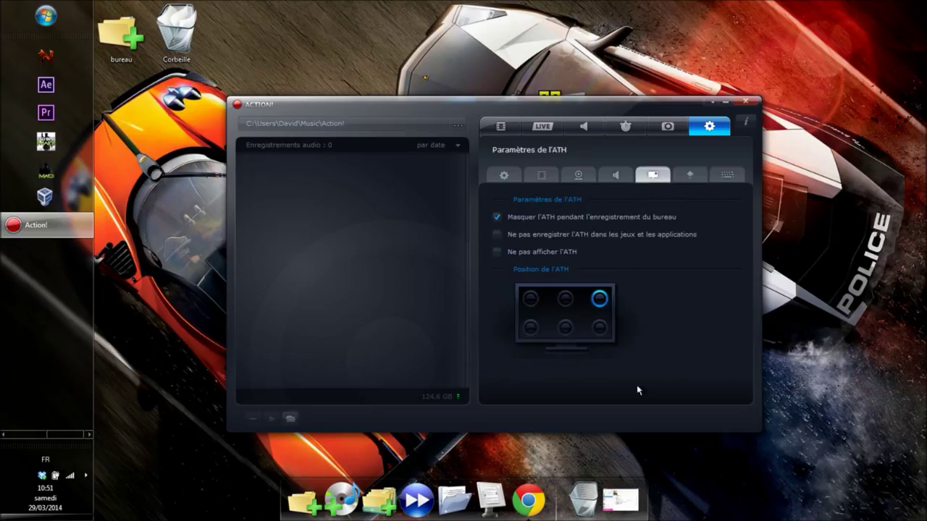
pyautogui.click(541, 175)
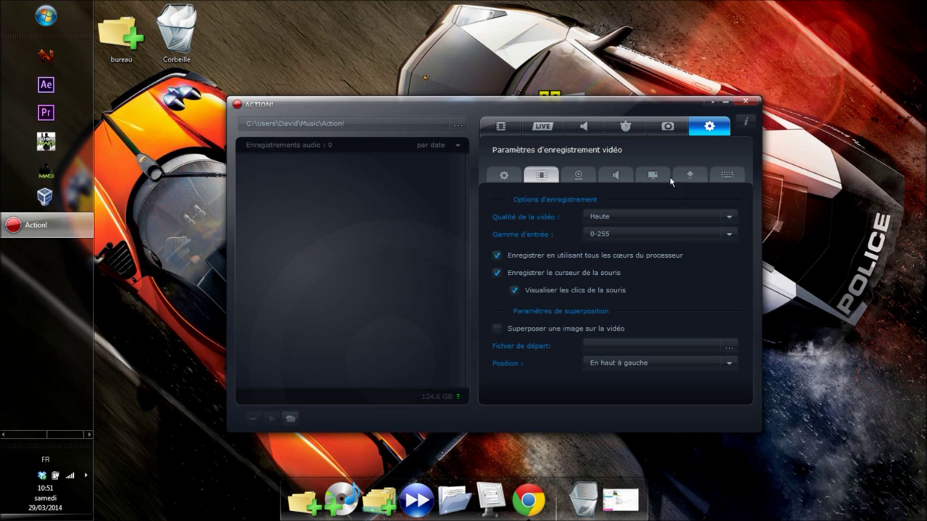
# - Close the Action! window and move the Action! shortcut back into the row with the other recorders
pyautogui.moveTo(685, 112); pyautogui.dragTo(646, 124)
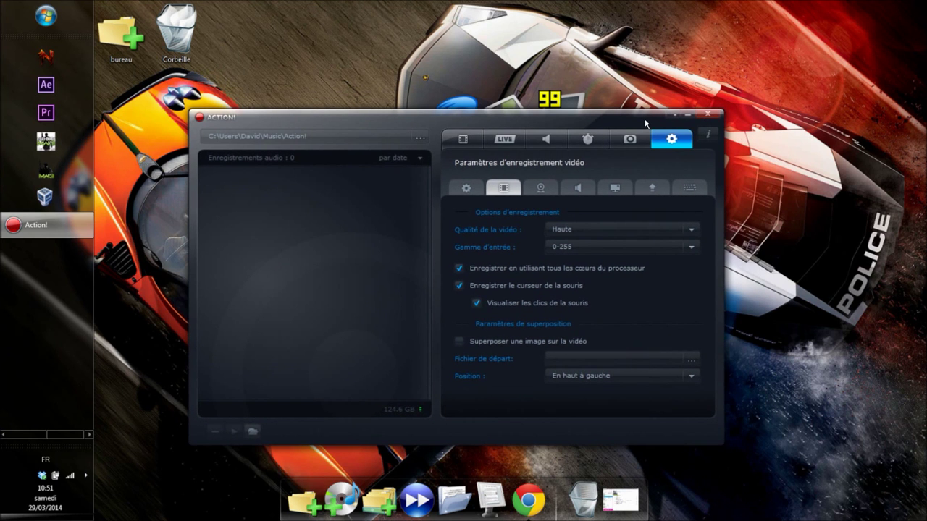
pyautogui.moveTo(673, 110); pyautogui.dragTo(660, 172)
pyautogui.hotkey('alt', 'F4')
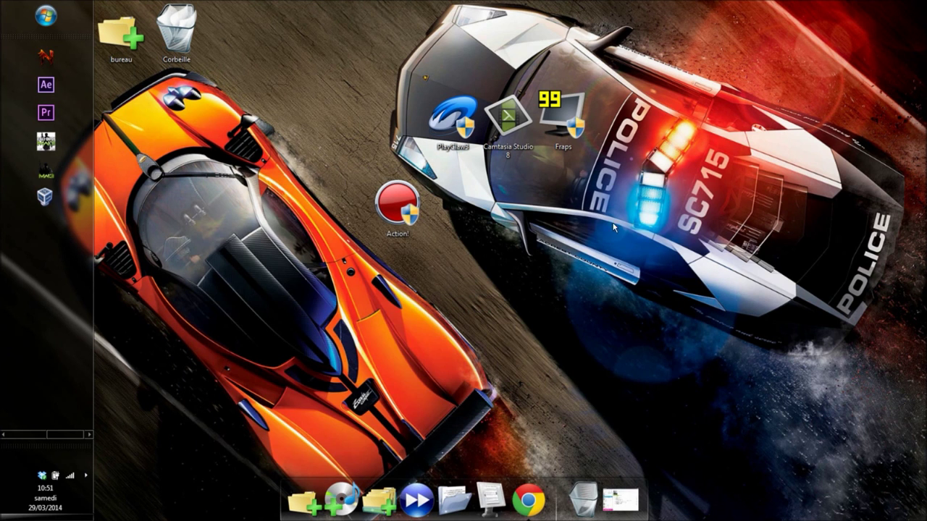
pyautogui.moveTo(397, 204); pyautogui.dragTo(397, 115)
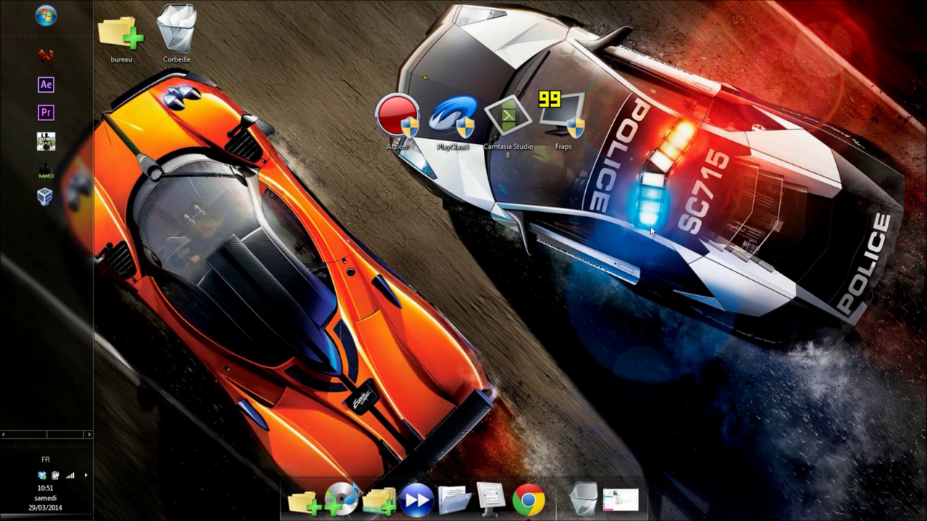
pyautogui.moveTo(925, 1); pyautogui.dragTo(737, 460)
pyautogui.moveTo(925, 1); pyautogui.dragTo(692, 520)
pyautogui.moveTo(924, 2); pyautogui.dragTo(840, 123)
# - Move the PlayClaw3 shortcut one row below the other recorder shortcuts and launch PlayClaw 3
pyautogui.moveTo(467, 145); pyautogui.dragTo(453, 210)
pyautogui.click(513, 247)
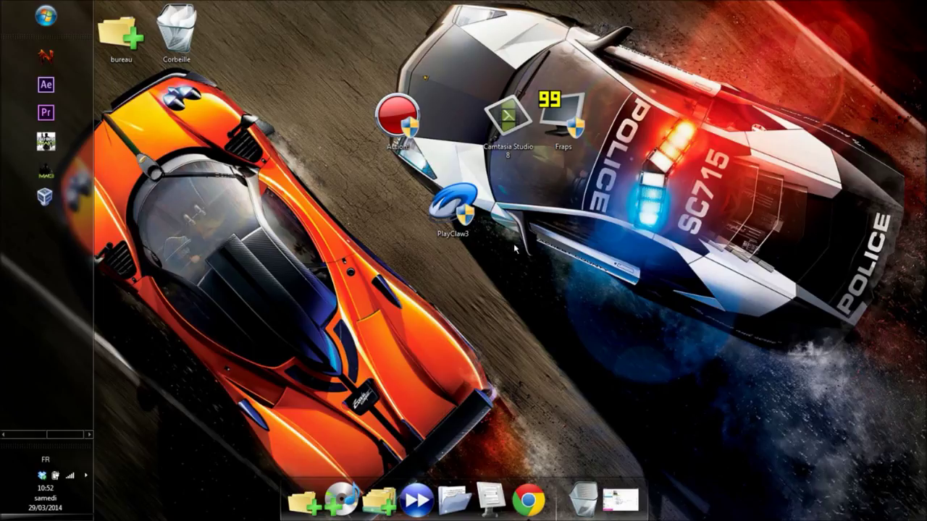
pyautogui.moveTo(477, 217)
pyautogui.mouseDown()
pyautogui.moveTo(474, 253)
pyautogui.moveTo(471, 218)
pyautogui.moveTo(527, 208)
pyautogui.moveTo(481, 220)
pyautogui.mouseUp()
pyautogui.click(470, 262)
pyautogui.click(456, 220)
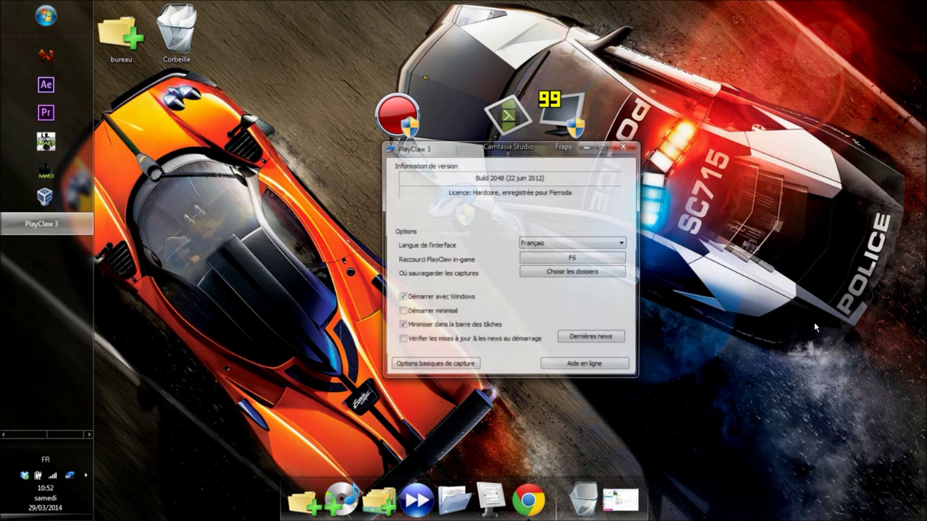
# - Reposition the PlayClaw 3 window over the desktop, then minimize it
pyautogui.moveTo(529, 149); pyautogui.dragTo(646, 172)
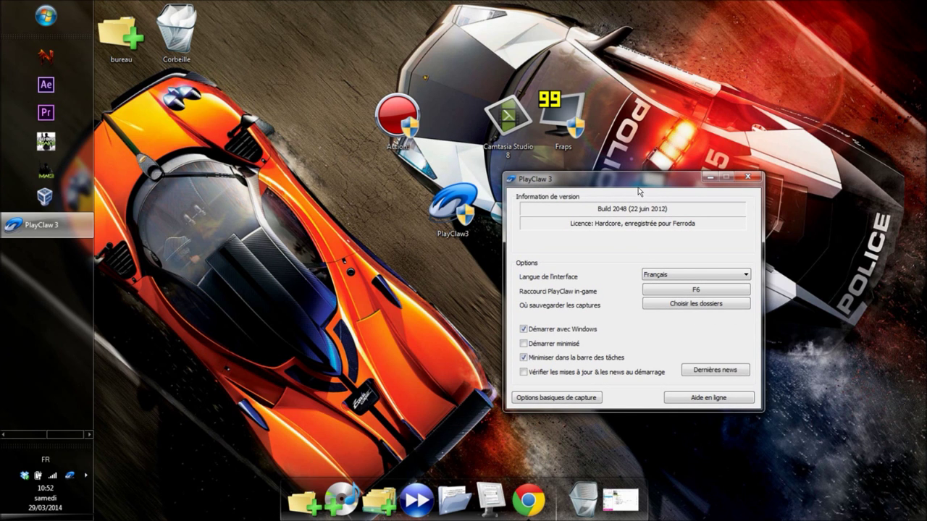
pyautogui.moveTo(627, 186); pyautogui.dragTo(658, 192)
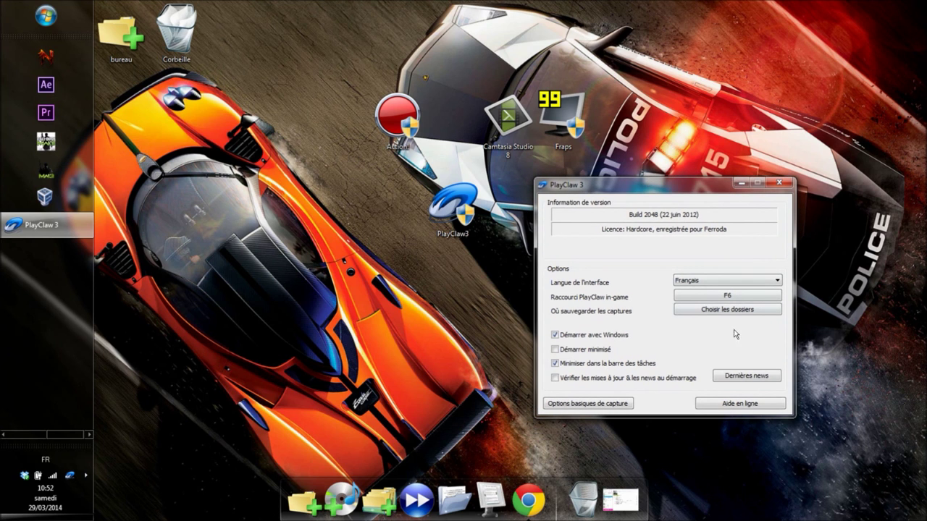
pyautogui.moveTo(650, 187); pyautogui.dragTo(644, 171)
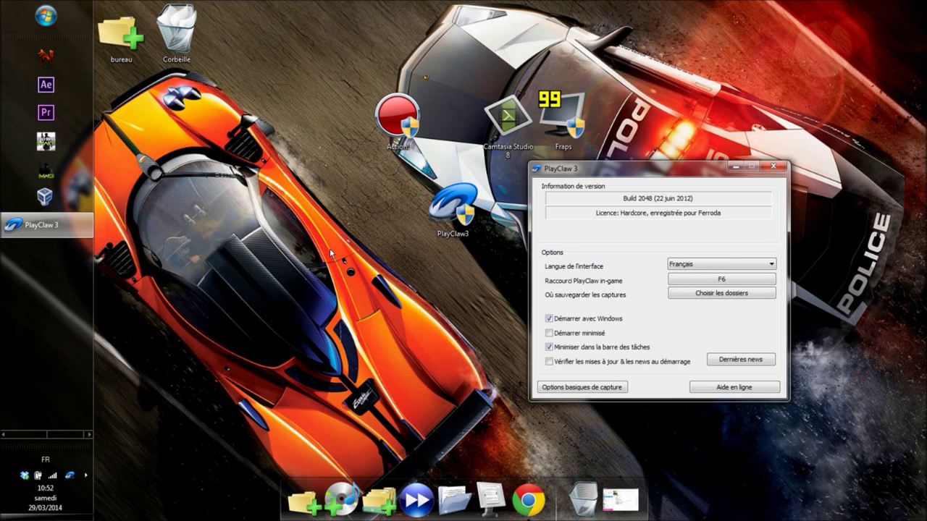
pyautogui.moveTo(642, 172); pyautogui.dragTo(534, 174)
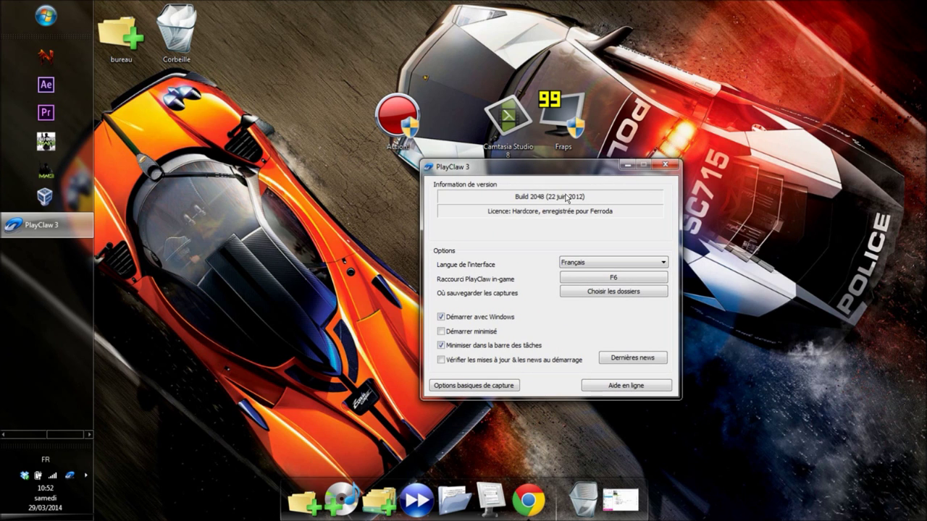
pyautogui.click(627, 164)
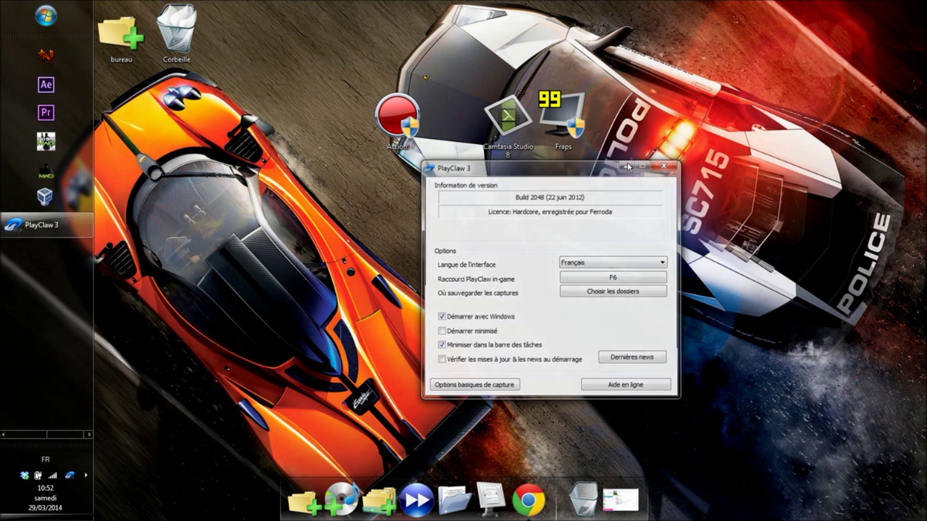
# - Move the Camtasia Studio 8 shortcut down next to the PlayClaw3 shortcut and launch Camtasia Studio
pyautogui.moveTo(512, 140); pyautogui.dragTo(509, 198)
pyautogui.doubleClick(508, 198)
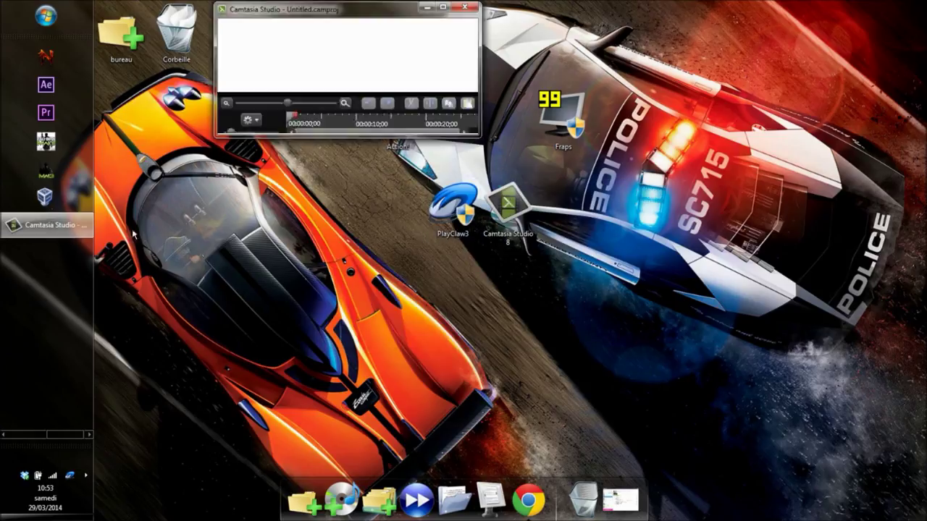
# - Enlarge the Camtasia Studio window and move it down to uncover the recorder shortcuts on the desktop
pyautogui.moveTo(478, 135); pyautogui.dragTo(802, 398)
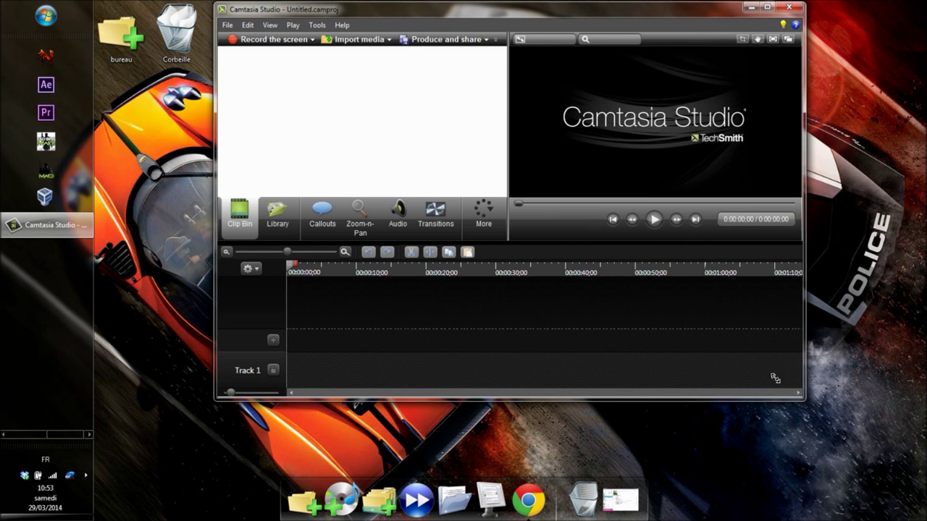
pyautogui.moveTo(491, 18); pyautogui.dragTo(443, 36)
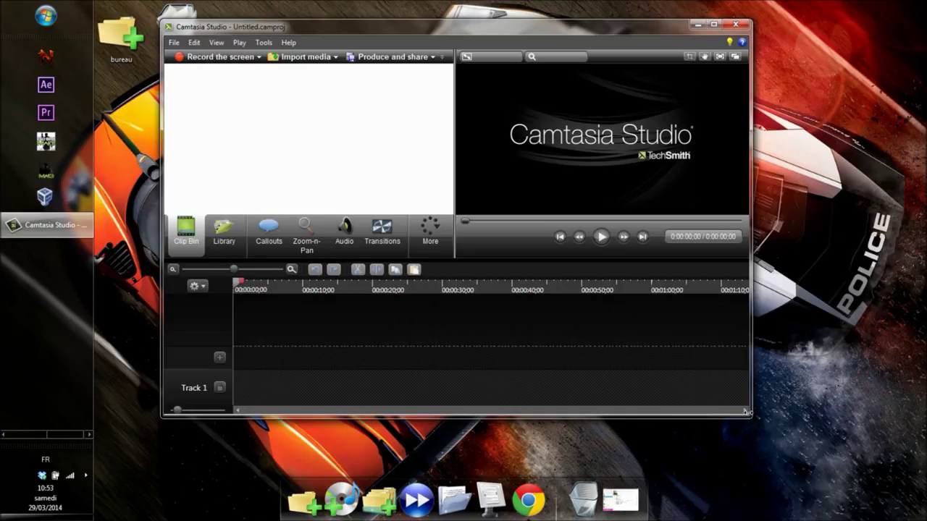
pyautogui.moveTo(747, 413); pyautogui.dragTo(829, 437)
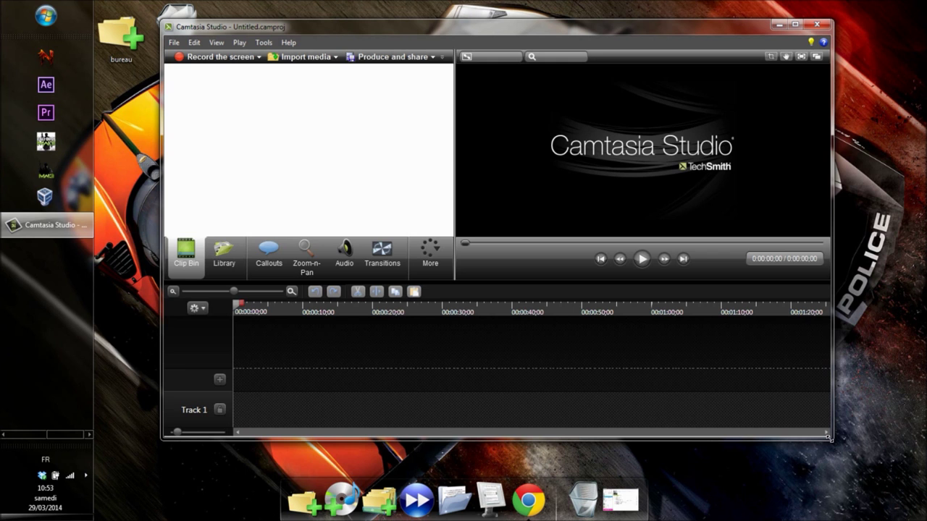
pyautogui.moveTo(722, 28); pyautogui.dragTo(736, 42)
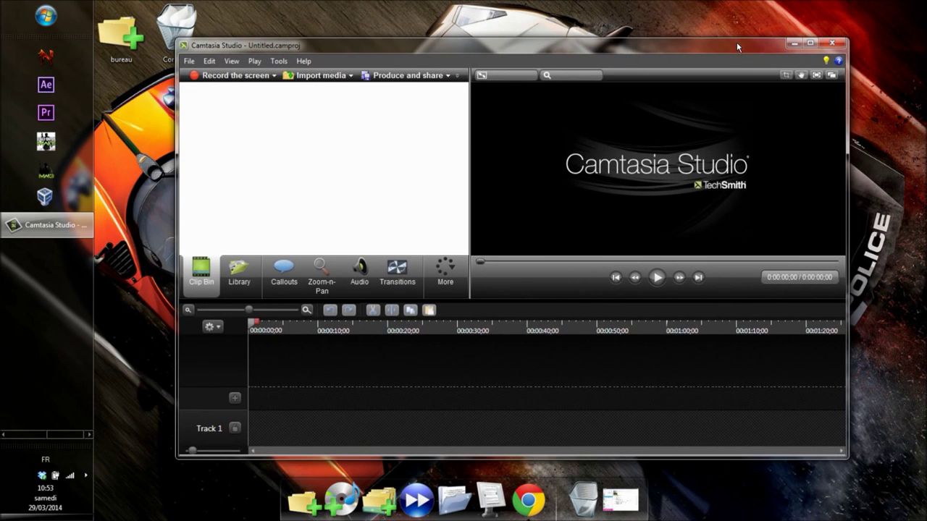
pyautogui.moveTo(476, 45); pyautogui.dragTo(423, 239)
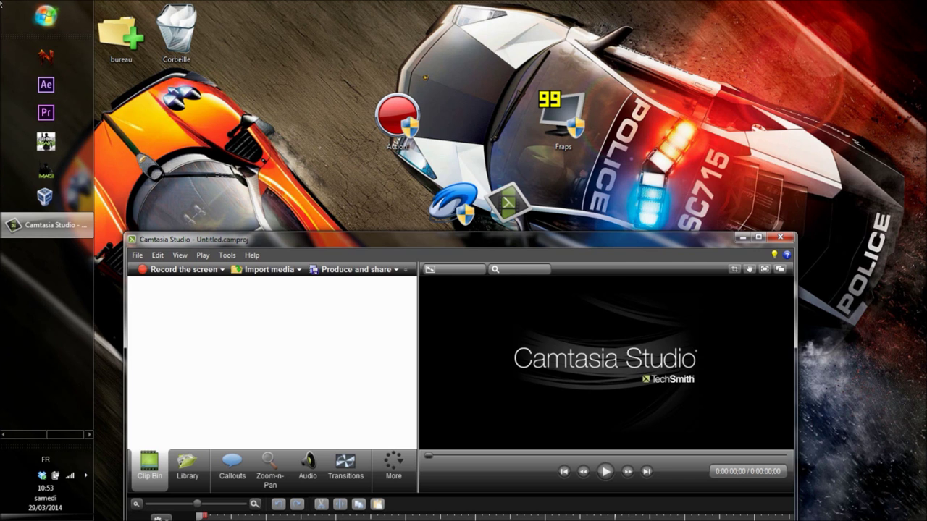
# - Move the Camtasia Studio window back up so the whole editor with its timeline is on screen, then close it
pyautogui.moveTo(588, 238); pyautogui.dragTo(663, 47)
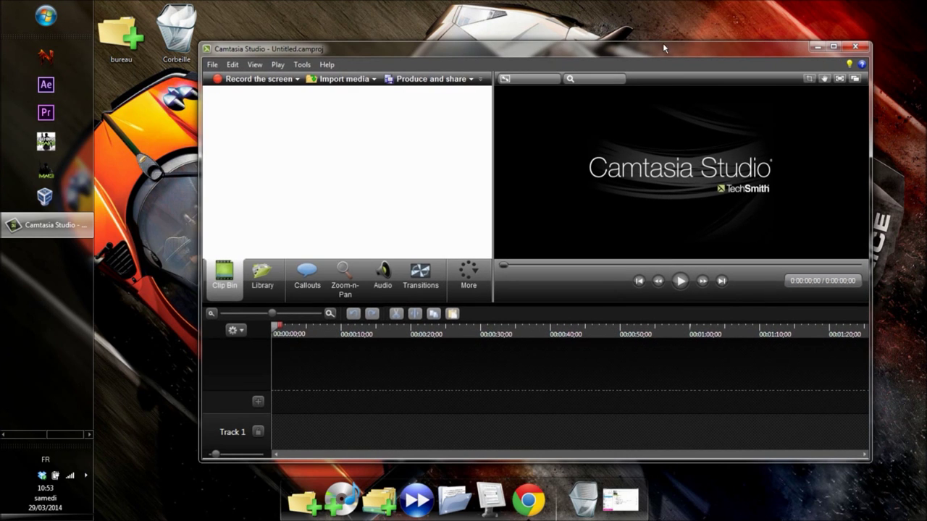
pyautogui.moveTo(464, 57); pyautogui.dragTo(465, 58)
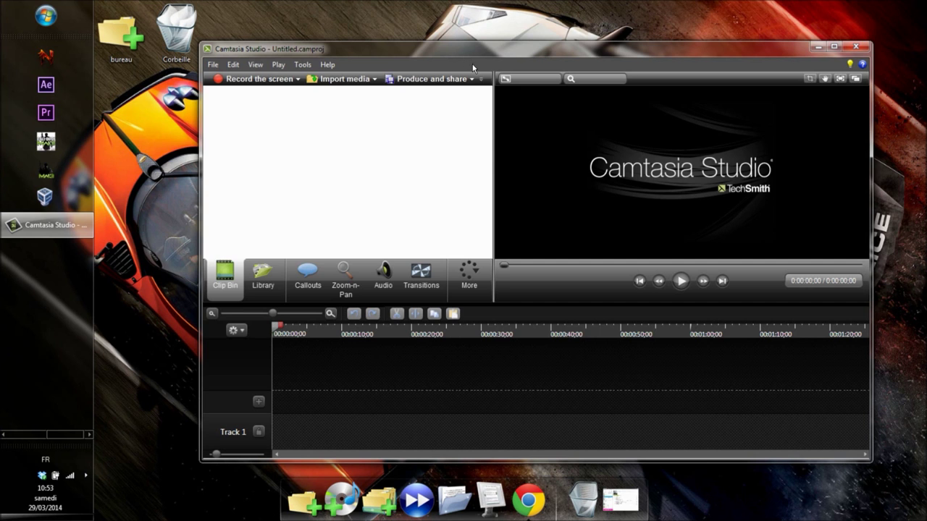
pyautogui.moveTo(479, 49); pyautogui.dragTo(456, 81)
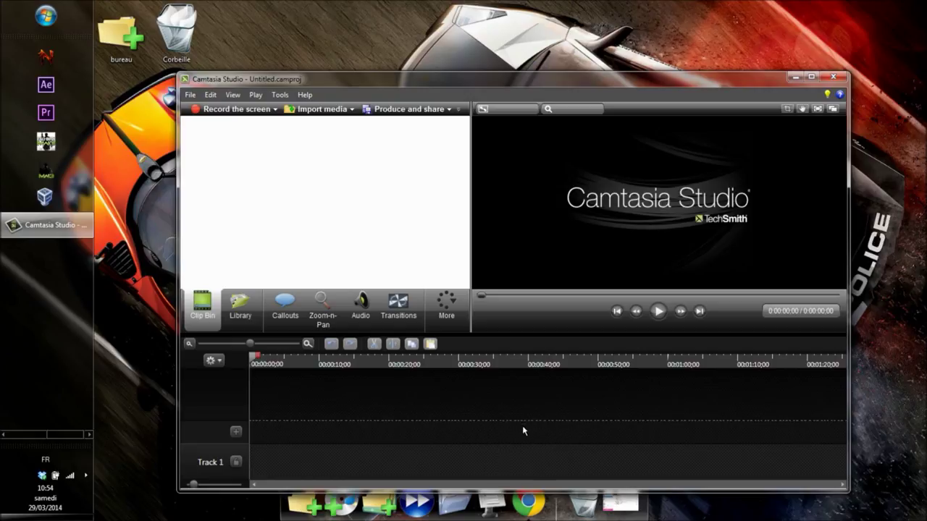
pyautogui.click(832, 76)
# - Move the Fraps shortcut one row below the other recorder shortcuts and launch Fraps
pyautogui.moveTo(438, 291); pyautogui.dragTo(635, 197)
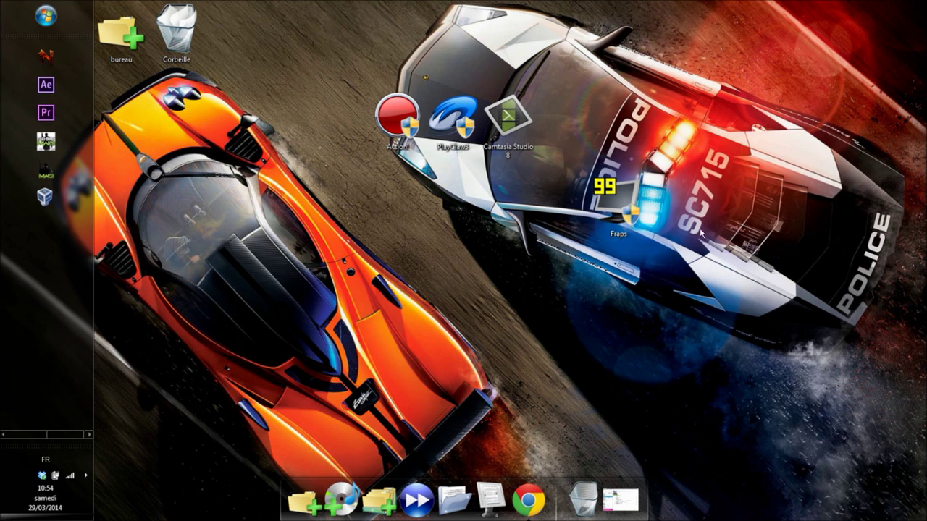
pyautogui.doubleClick(634, 196)
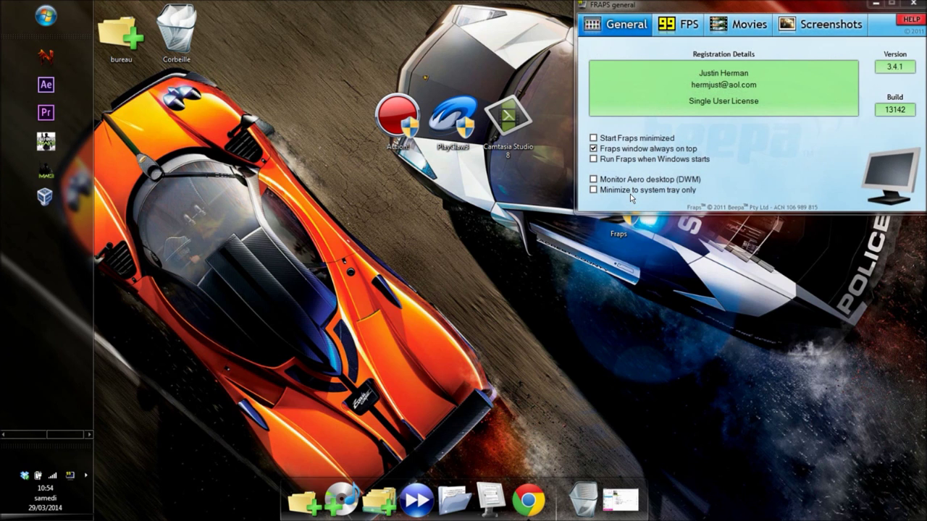
# - Centre the Fraps window on the desktop and look through its FPS, Movies, Screenshots and General settings
pyautogui.moveTo(705, 2); pyautogui.dragTo(458, 155)
pyautogui.click(433, 181)
pyautogui.click(498, 182)
pyautogui.click(576, 182)
pyautogui.click(375, 184)
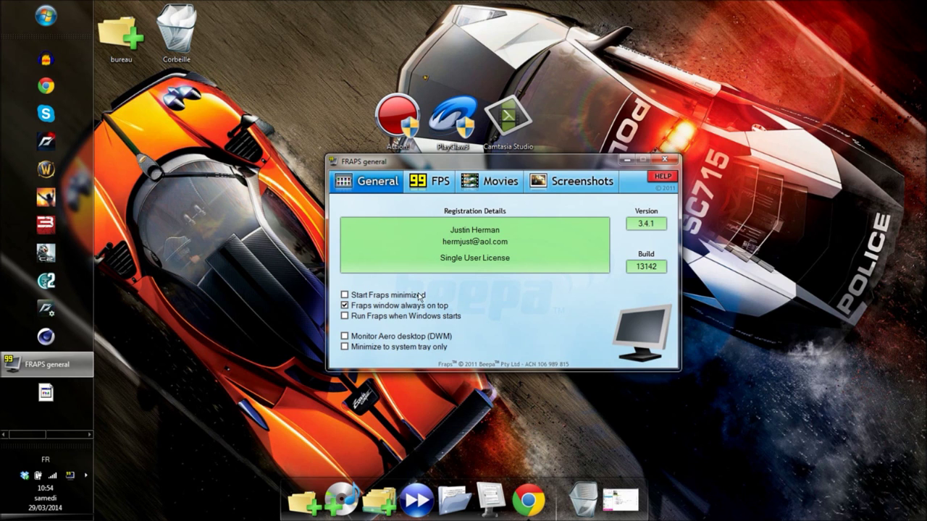
# - Show the FPS benchmark settings in Fraps, switching the FPS benchmark option on and back off
pyautogui.click(427, 187)
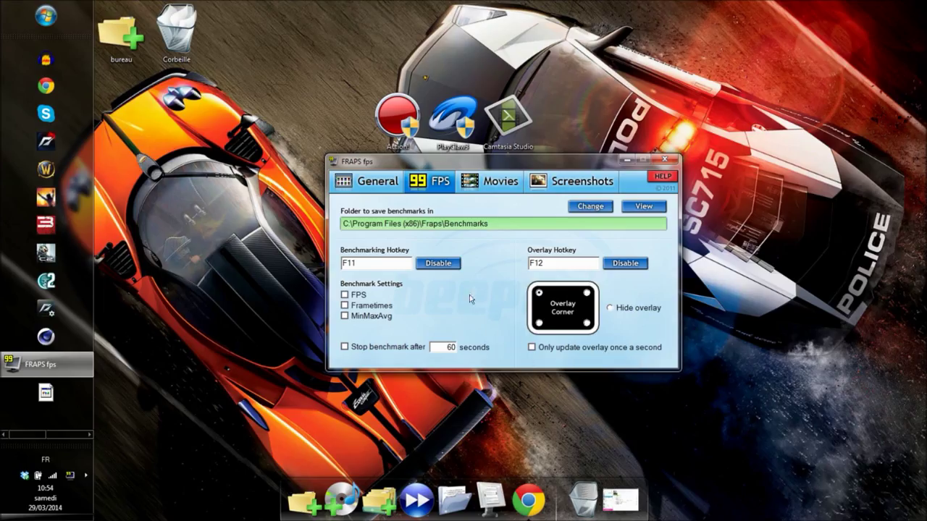
pyautogui.click(344, 295)
pyautogui.click(344, 295)
# - Show the Fraps movie capture settings, switching the video size to Half-size and back to Full-size
pyautogui.click(486, 183)
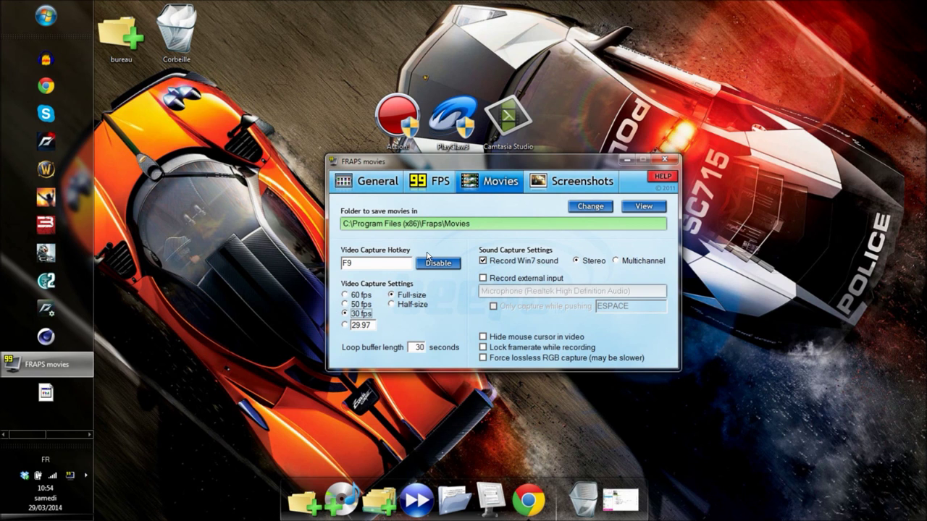
pyautogui.click(478, 223)
pyautogui.click(591, 176)
pyautogui.click(418, 306)
pyautogui.click(412, 297)
# - Show the Fraps screenshot settings and reposition the window over the desktop
pyautogui.click(573, 181)
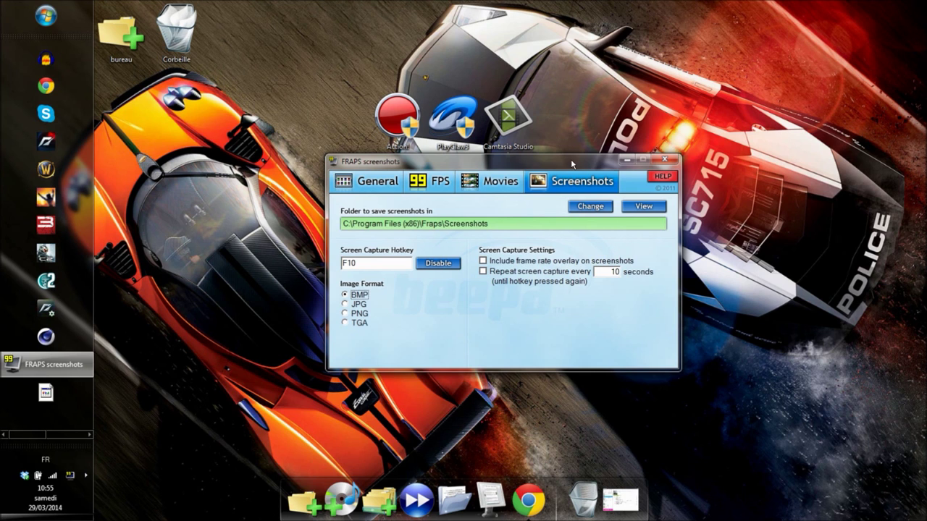
pyautogui.moveTo(571, 160); pyautogui.dragTo(627, 133)
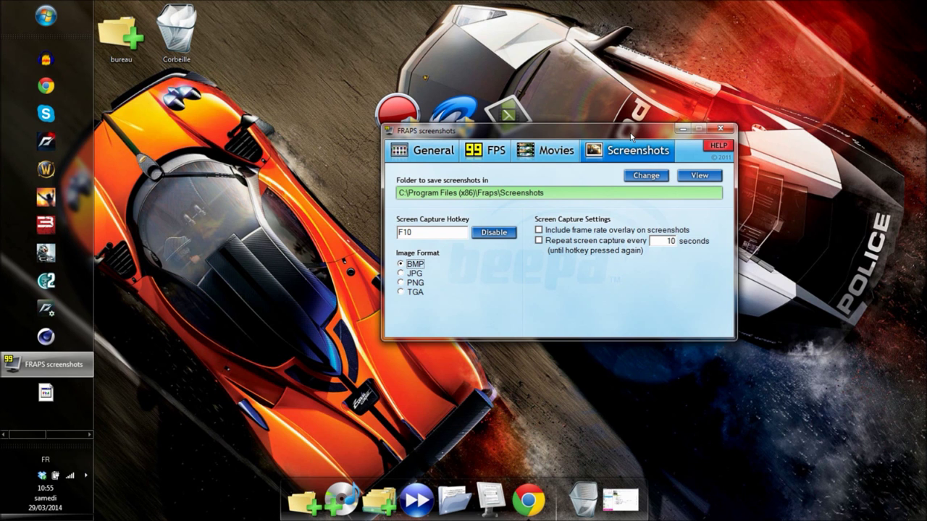
pyautogui.moveTo(631, 136); pyautogui.dragTo(586, 185)
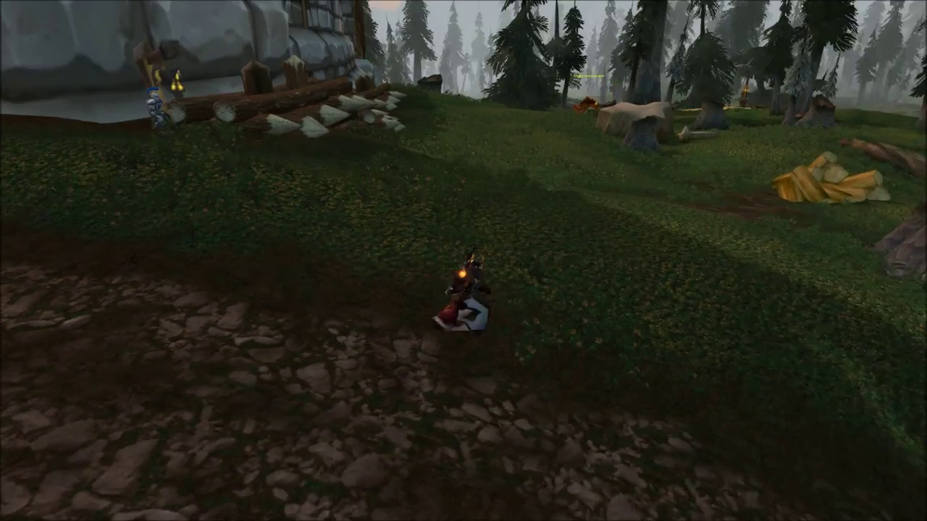
pyautogui.press('d')
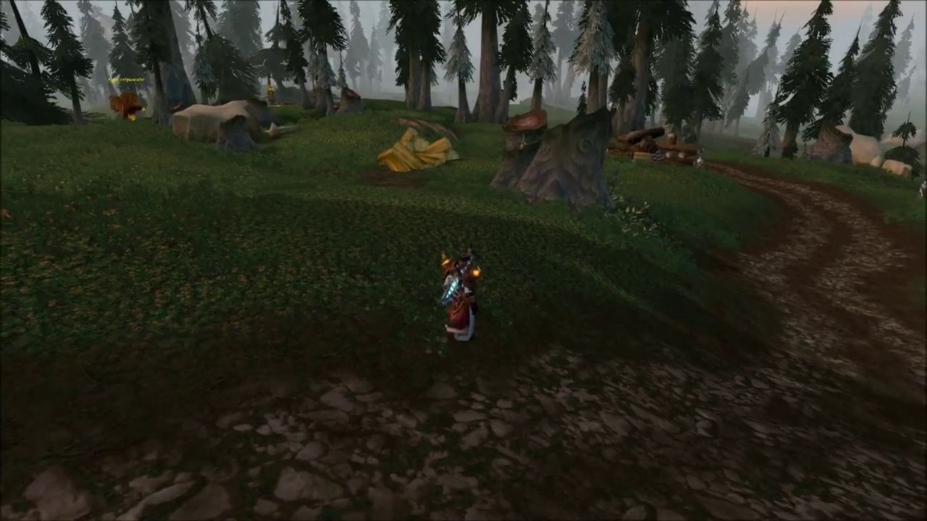
pyautogui.press('d')
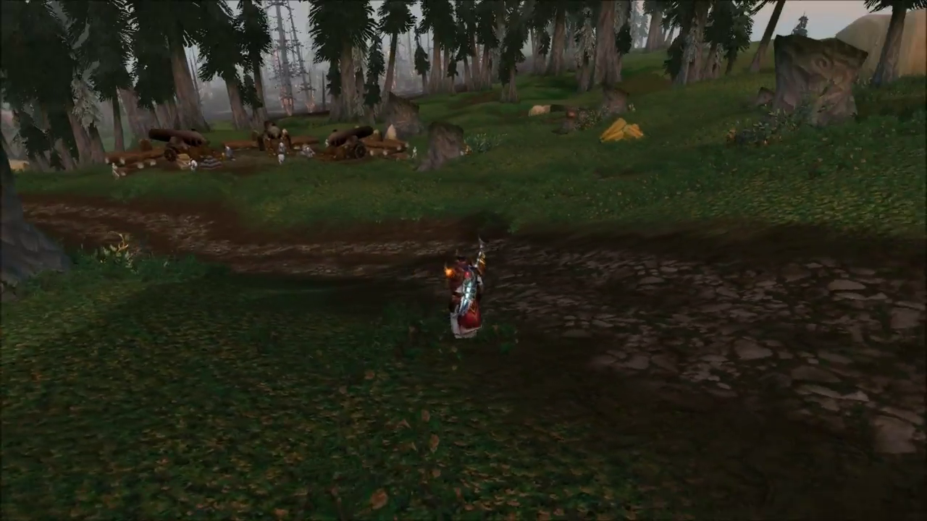
pyautogui.press('d')
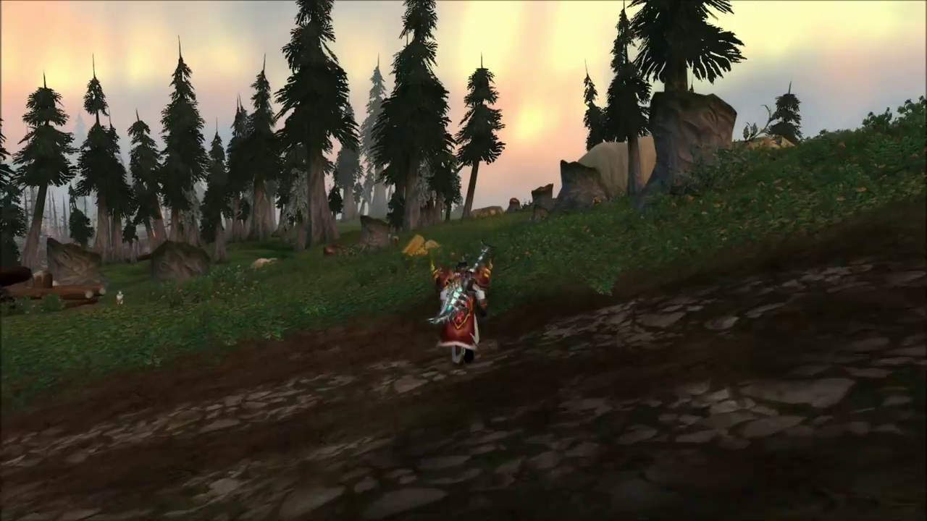
pyautogui.press('w')
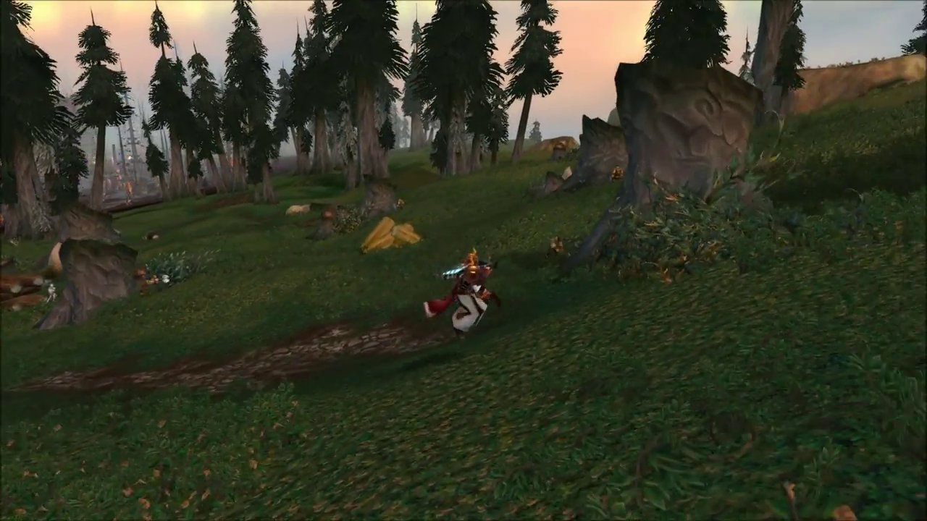
pyautogui.press('w')
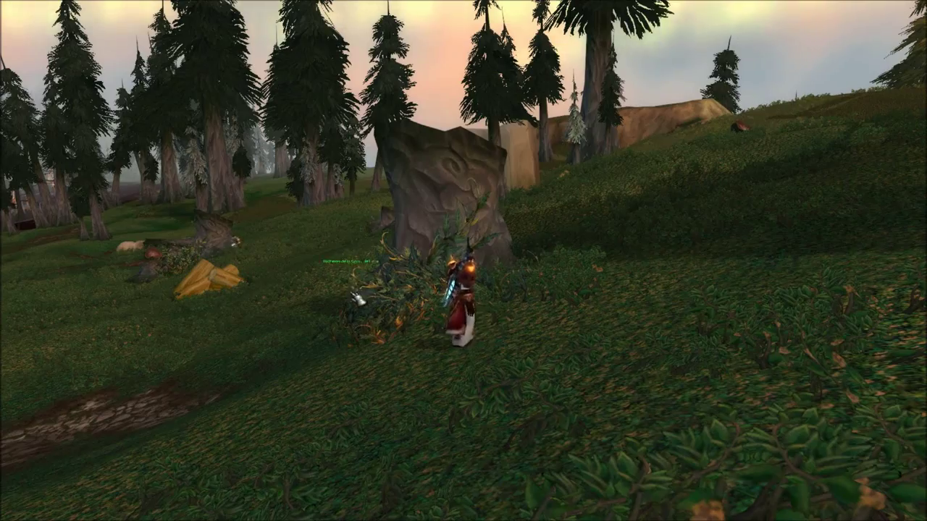
pyautogui.press('w')
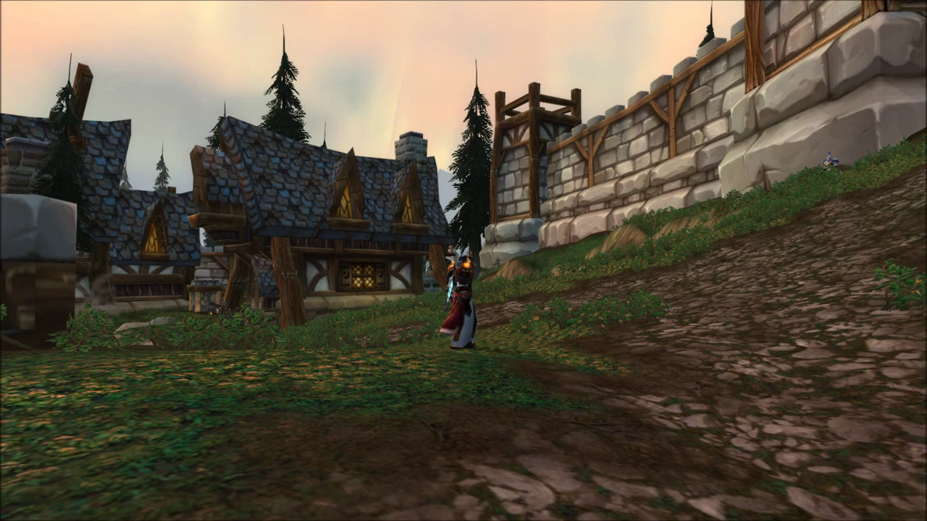
# - Open the game's video options, show the Effets quality settings, then close the options and return to the game
pyautogui.press('Escape')
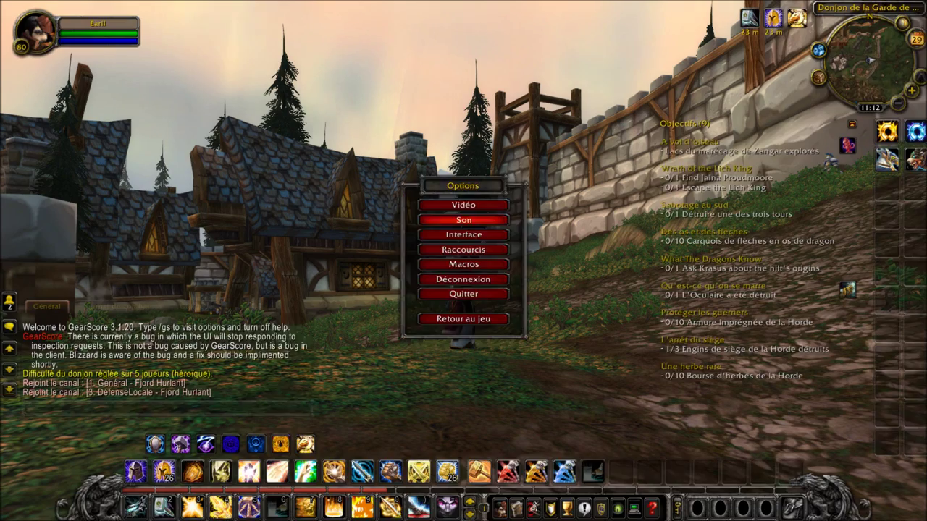
pyautogui.click(463, 205)
pyautogui.click(276, 135)
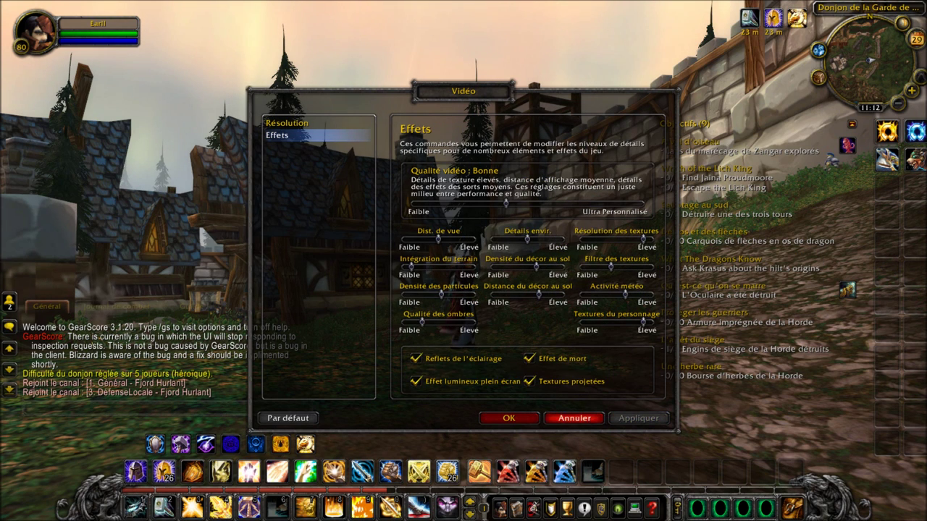
pyautogui.click(509, 418)
pyautogui.press('Escape')
pyautogui.press('Escape')
pyautogui.press('w')
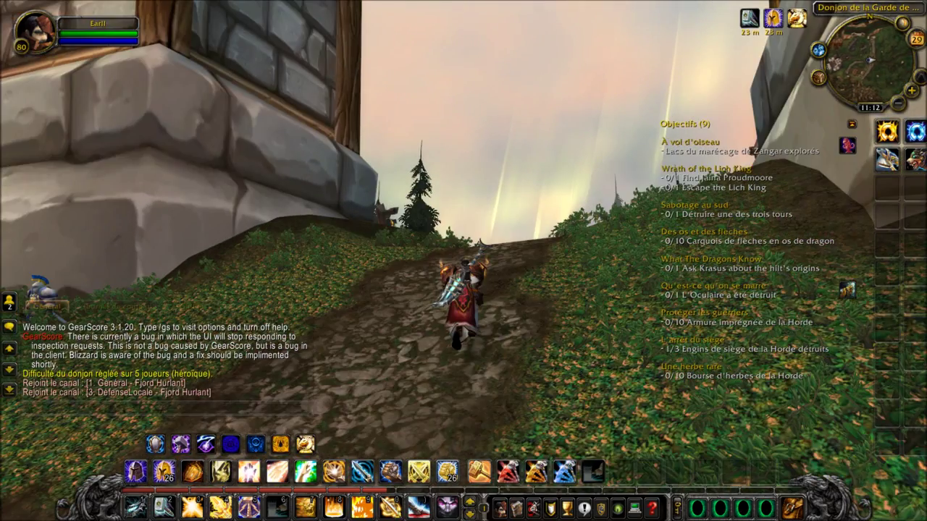
pyautogui.hotkey('alt', 'w')
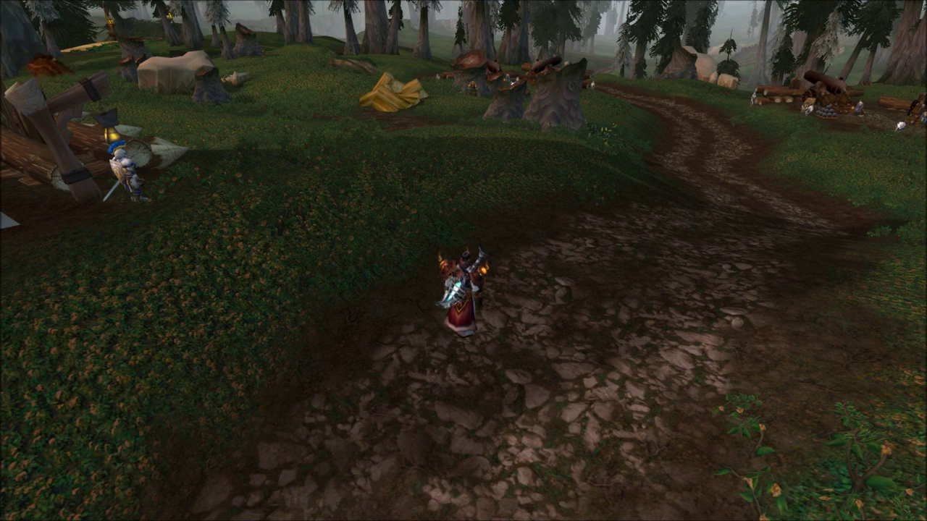
pyautogui.hotkey('ctrl', 'Tab')
pyautogui.click(507, 178)
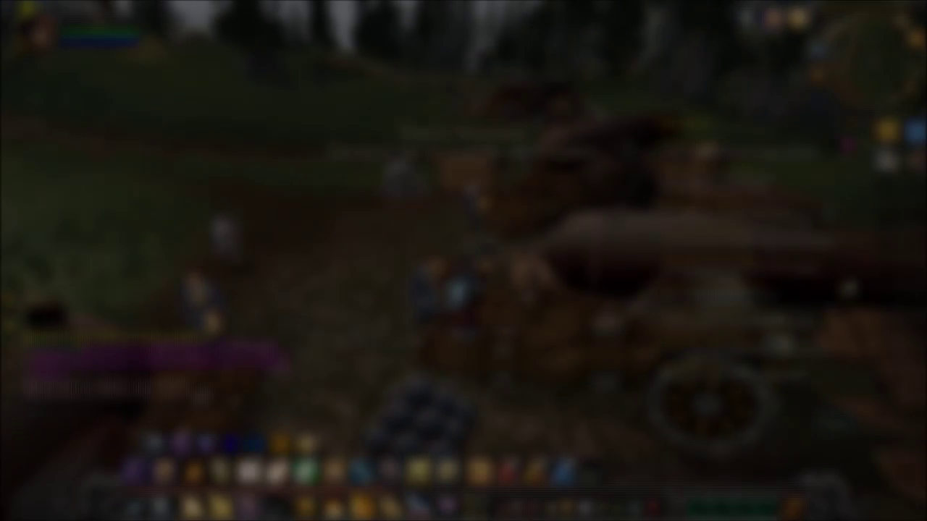
pyautogui.press('w')
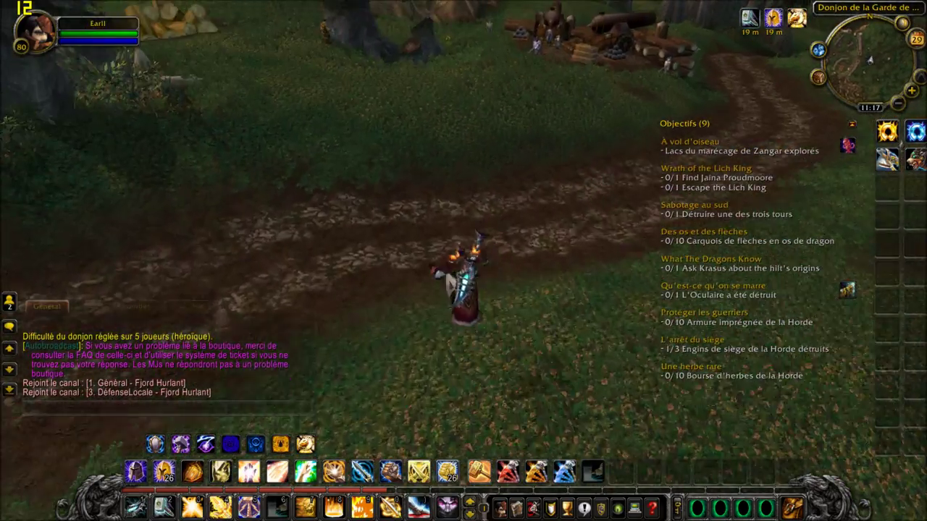
pyautogui.press('w')
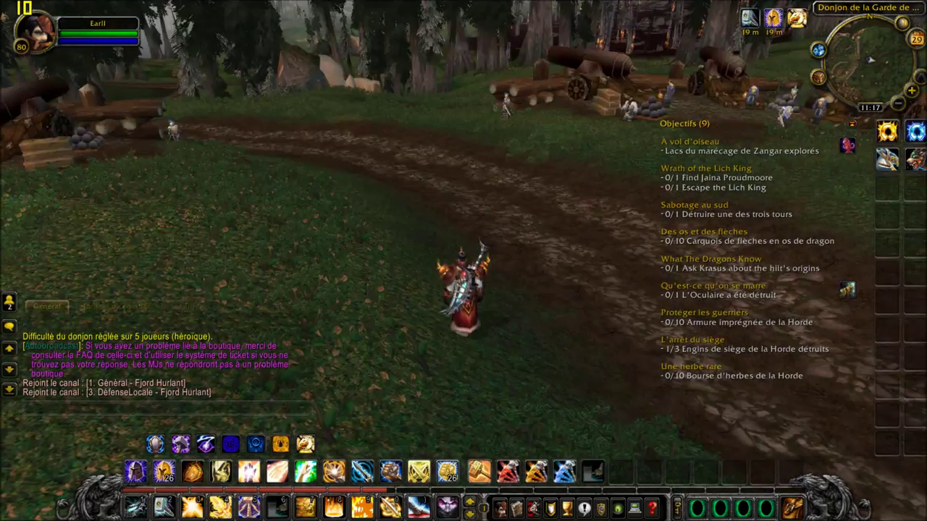
pyautogui.moveTo(464, 261); pyautogui.dragTo(500, 297)
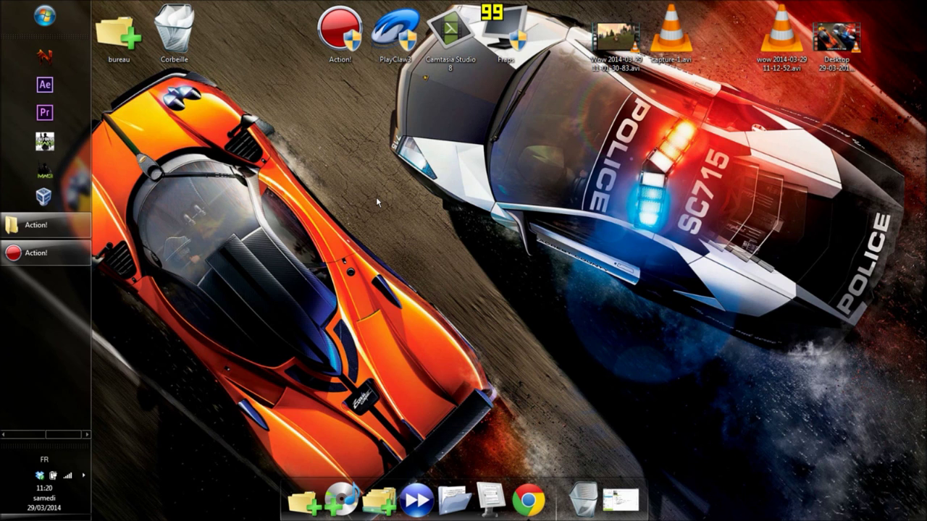
# - Move the Action!, Fraps, PlayClaw3 and Camtasia Studio 8 shortcuts down into one row in the middle of the desktop
pyautogui.moveTo(337, 36); pyautogui.dragTo(279, 239)
pyautogui.moveTo(285, 207); pyautogui.dragTo(281, 294)
pyautogui.moveTo(505, 33); pyautogui.dragTo(340, 290)
pyautogui.click(386, 47)
pyautogui.moveTo(385, 47); pyautogui.dragTo(387, 301)
pyautogui.moveTo(441, 43); pyautogui.dragTo(464, 291)
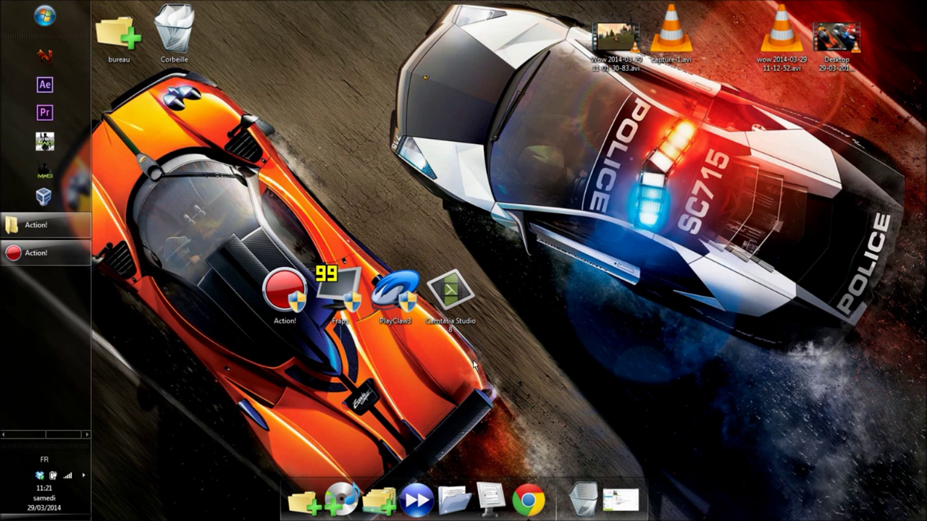
# - Arrange the four recorded videos side by side above the recorder shortcuts, ordered Desktop, Wow 11-01-30-83, wow 11-12-52 and capture-1
pyautogui.moveTo(284, 289); pyautogui.dragTo(242, 375)
pyautogui.click(295, 382)
pyautogui.moveTo(615, 40); pyautogui.dragTo(341, 36)
pyautogui.moveTo(685, 7); pyautogui.dragTo(409, 11)
pyautogui.moveTo(414, 58); pyautogui.dragTo(515, 45)
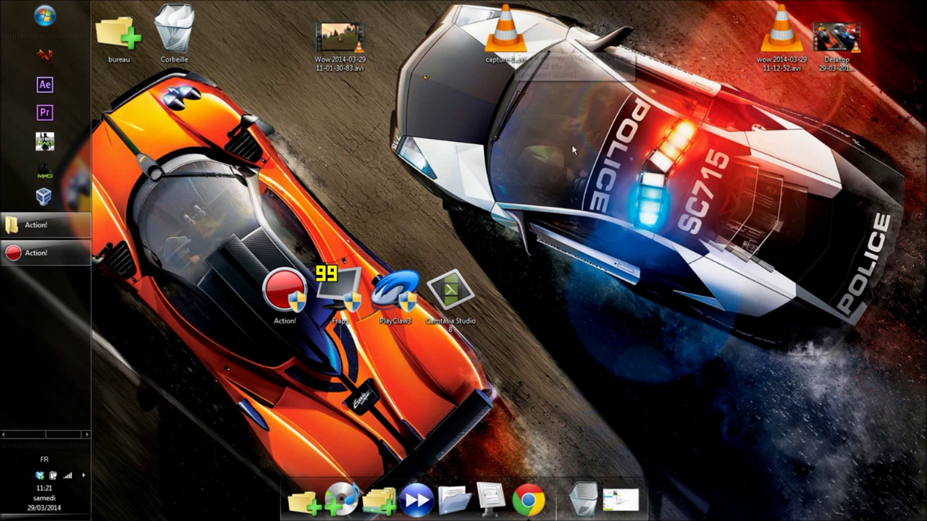
pyautogui.moveTo(771, 47); pyautogui.dragTo(445, 50)
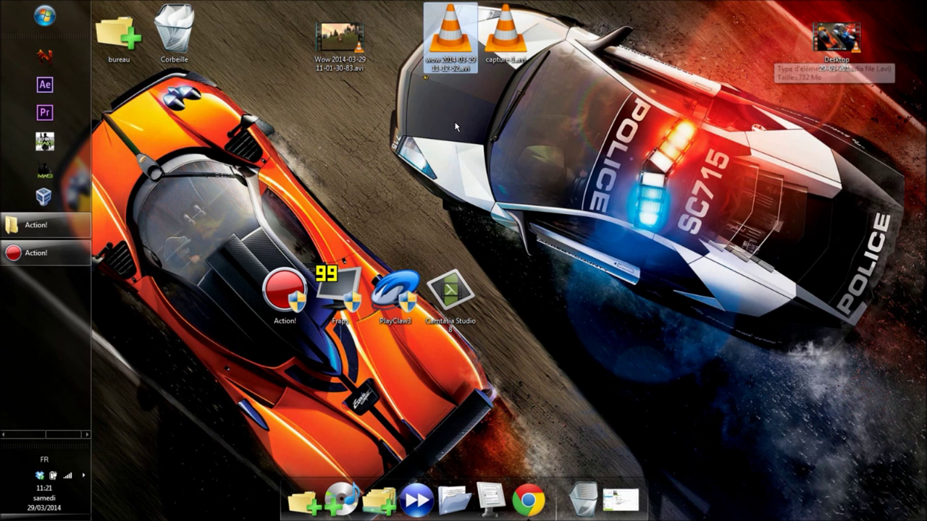
pyautogui.moveTo(836, 39); pyautogui.dragTo(345, 45)
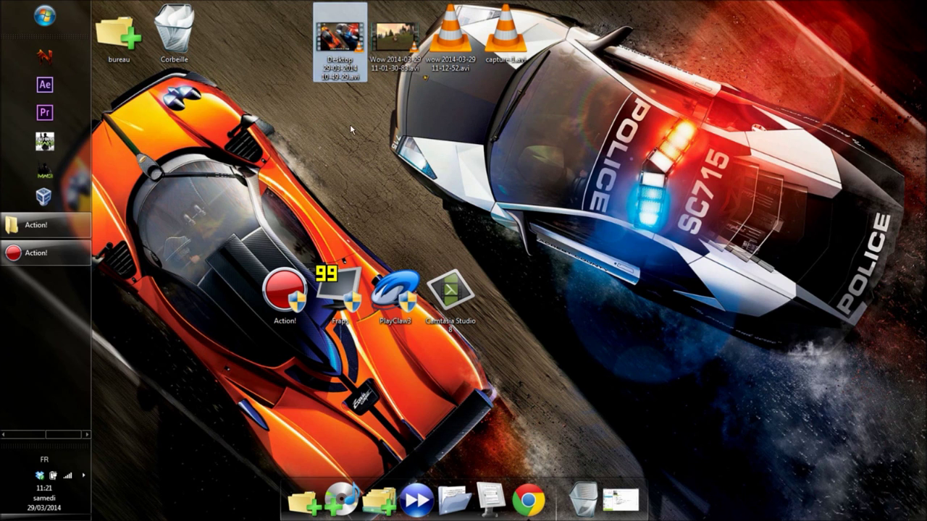
# - Shift the four recorder shortcuts one column over to line up with the videos, then check the Desktop recording's file details
pyautogui.moveTo(242, 383); pyautogui.dragTo(479, 253)
pyautogui.moveTo(340, 290); pyautogui.dragTo(397, 290)
pyautogui.click(325, 36)
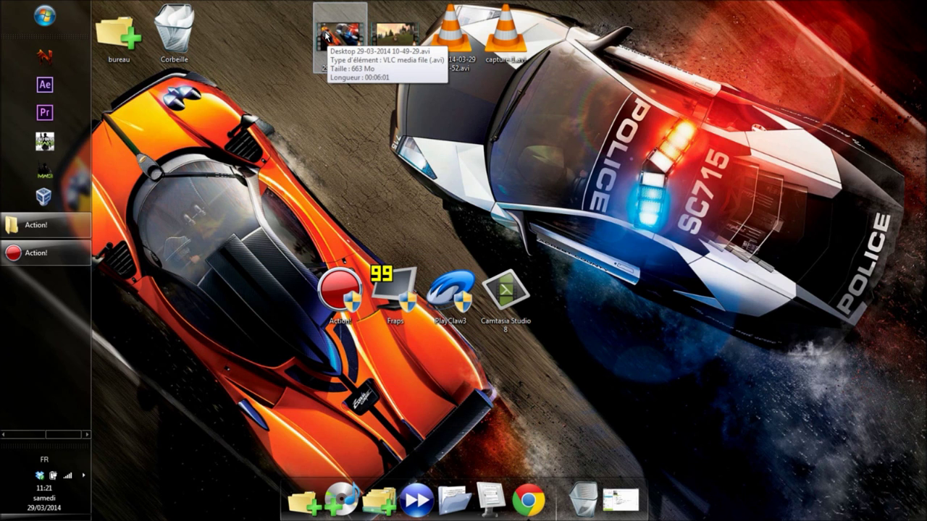
pyautogui.click(309, 197)
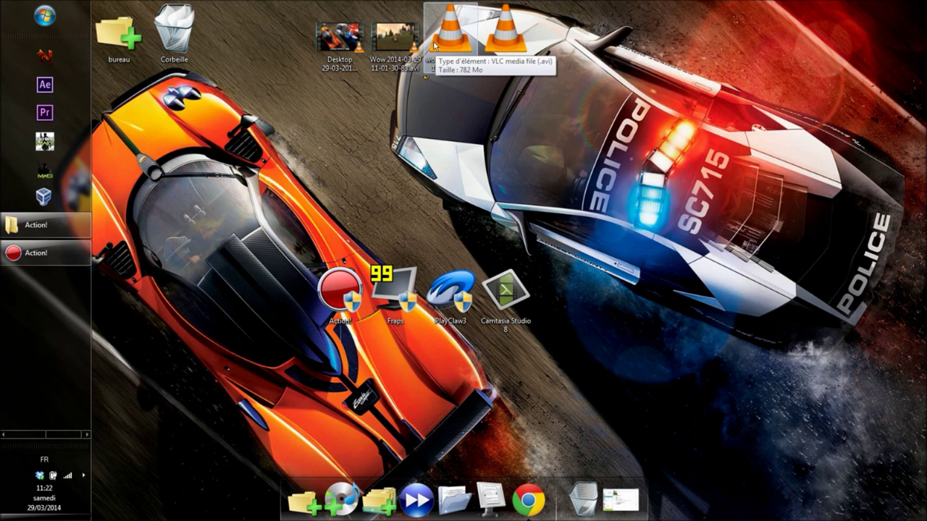
pyautogui.moveTo(402, 47); pyautogui.dragTo(413, 76)
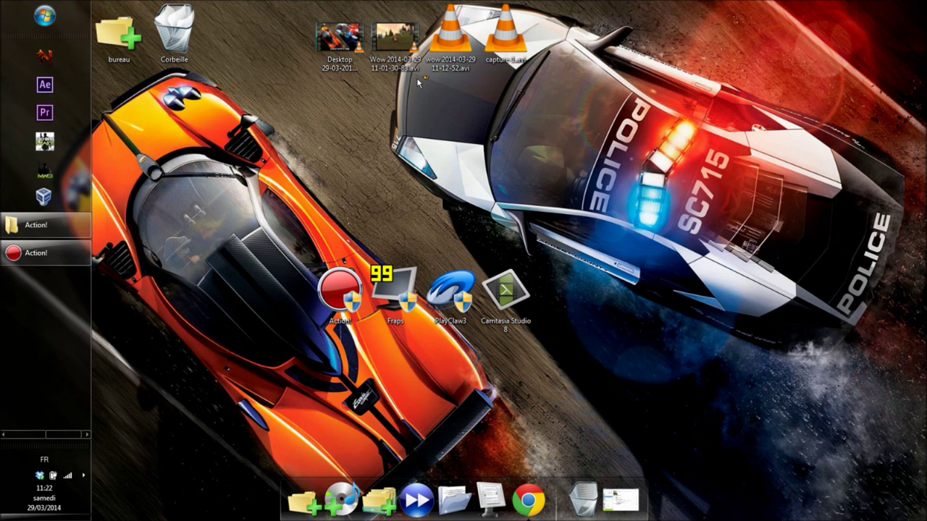
pyautogui.moveTo(463, 22); pyautogui.dragTo(466, 72)
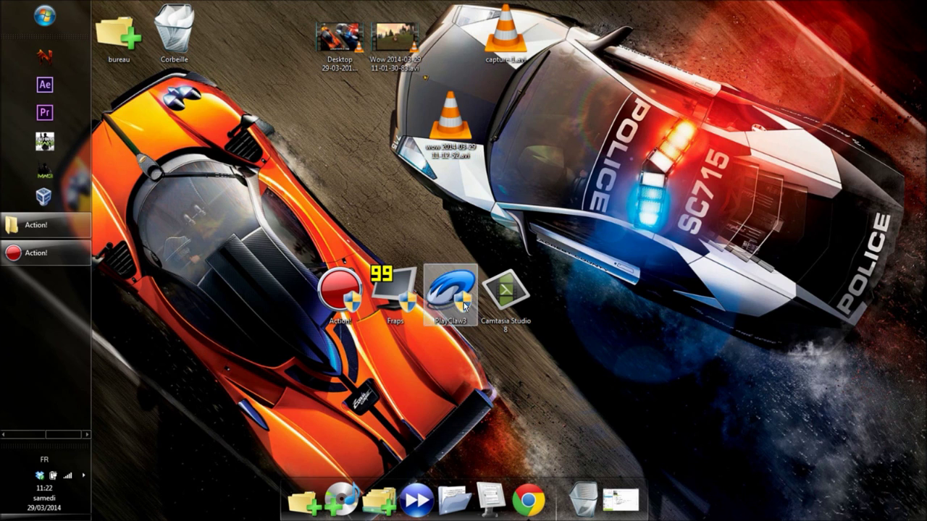
pyautogui.moveTo(458, 120); pyautogui.dragTo(458, 29)
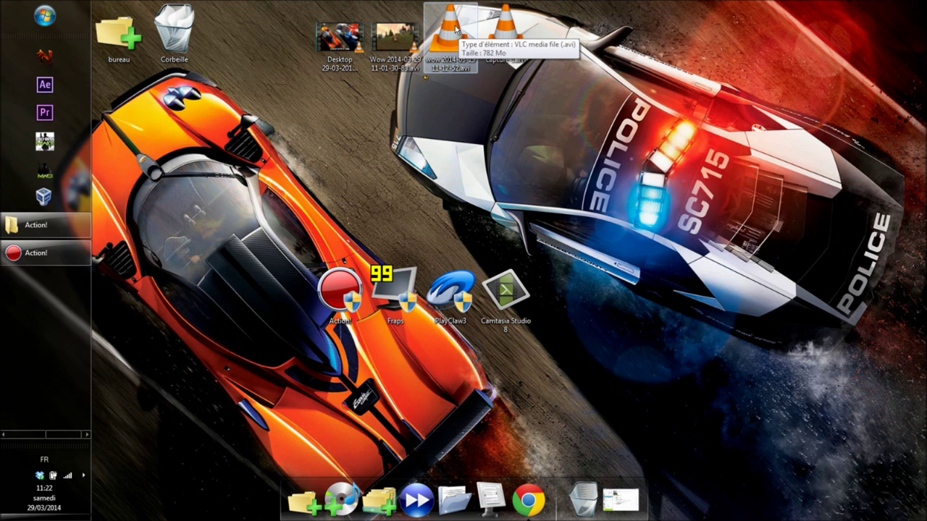
pyautogui.click(467, 94)
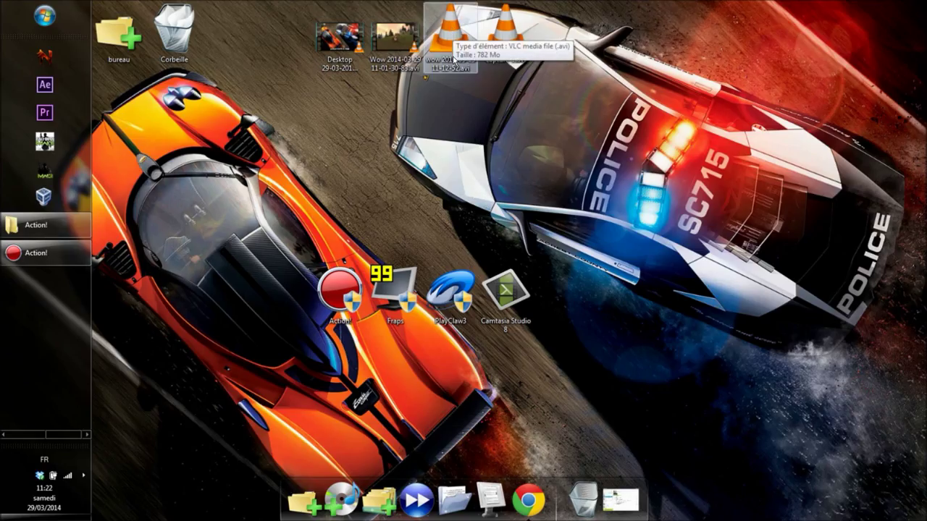
pyautogui.doubleClick(449, 41)
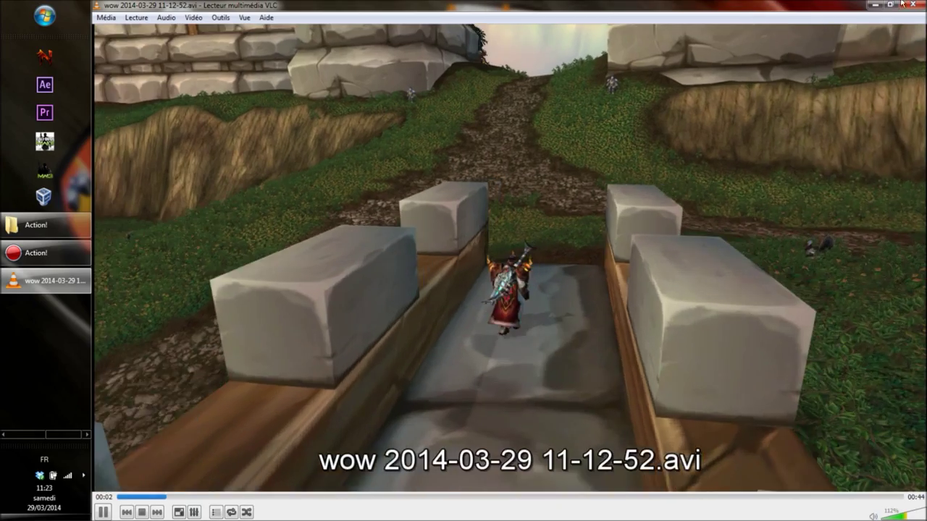
pyautogui.click(903, 5)
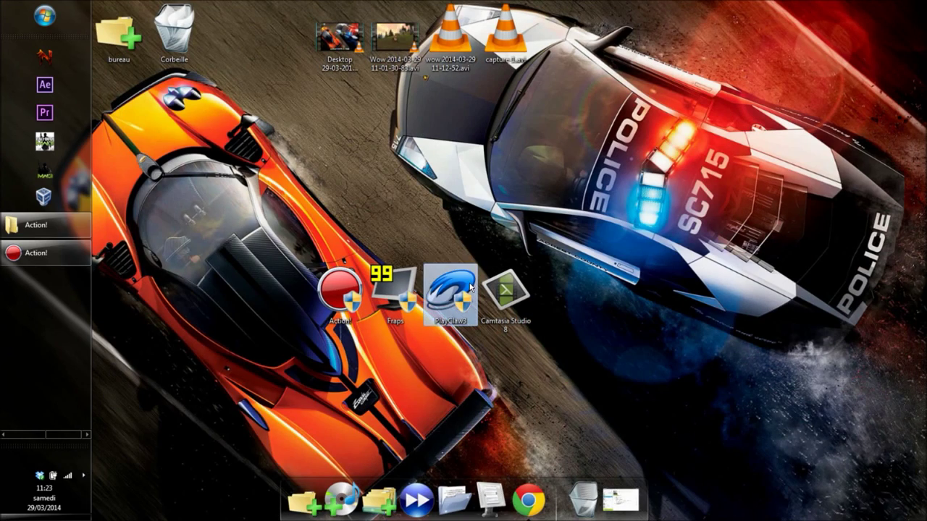